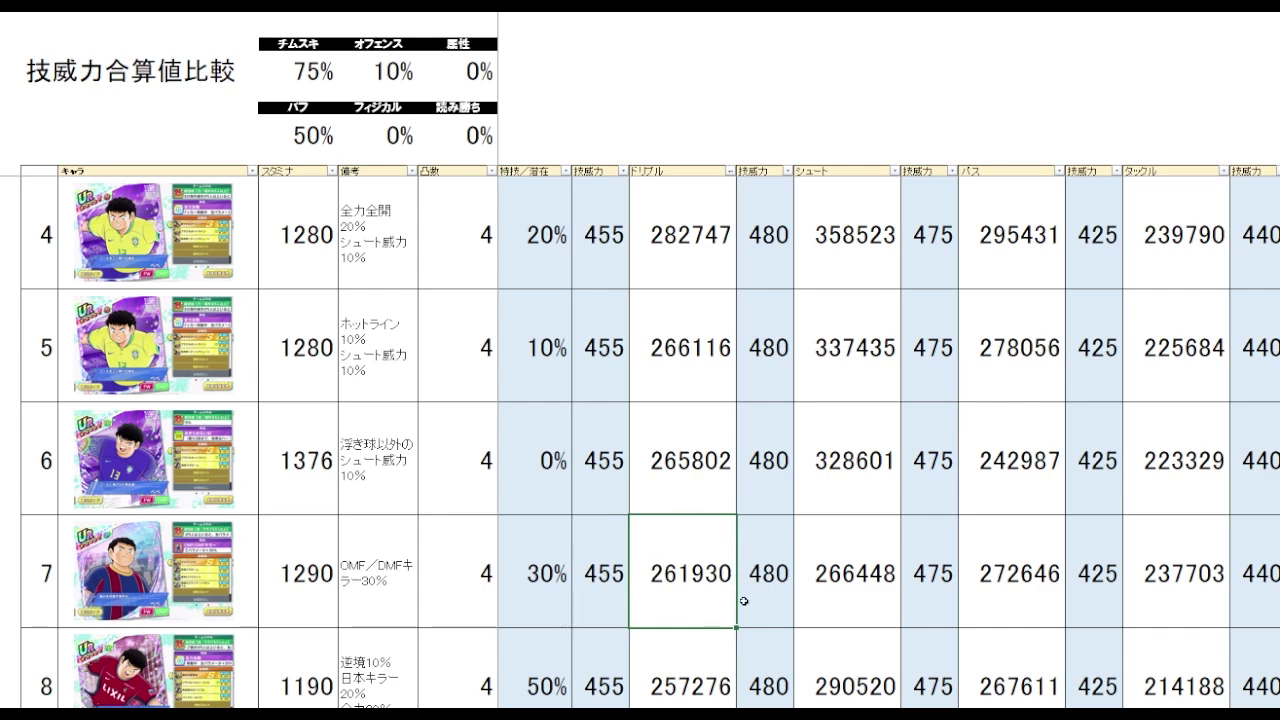
Step: Compare the ドリブル totals of the characters ranked 6 and 7
drag(710, 490, 702, 575)
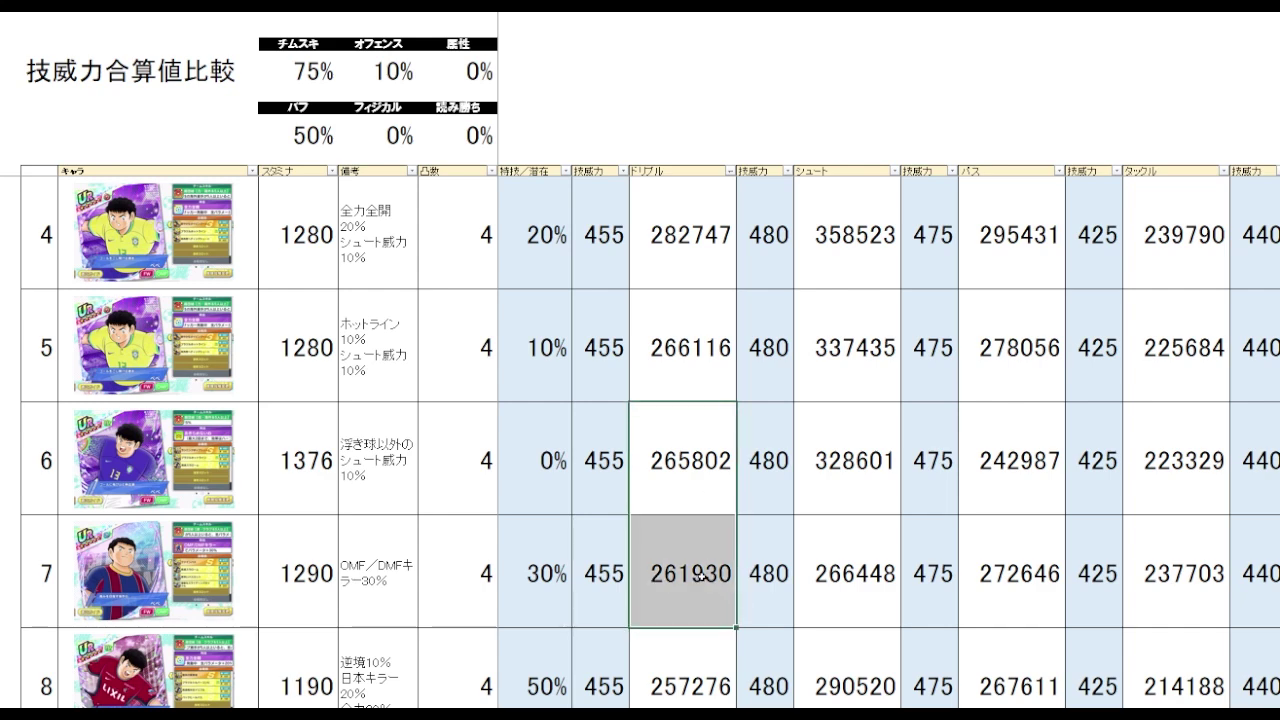
click(699, 458)
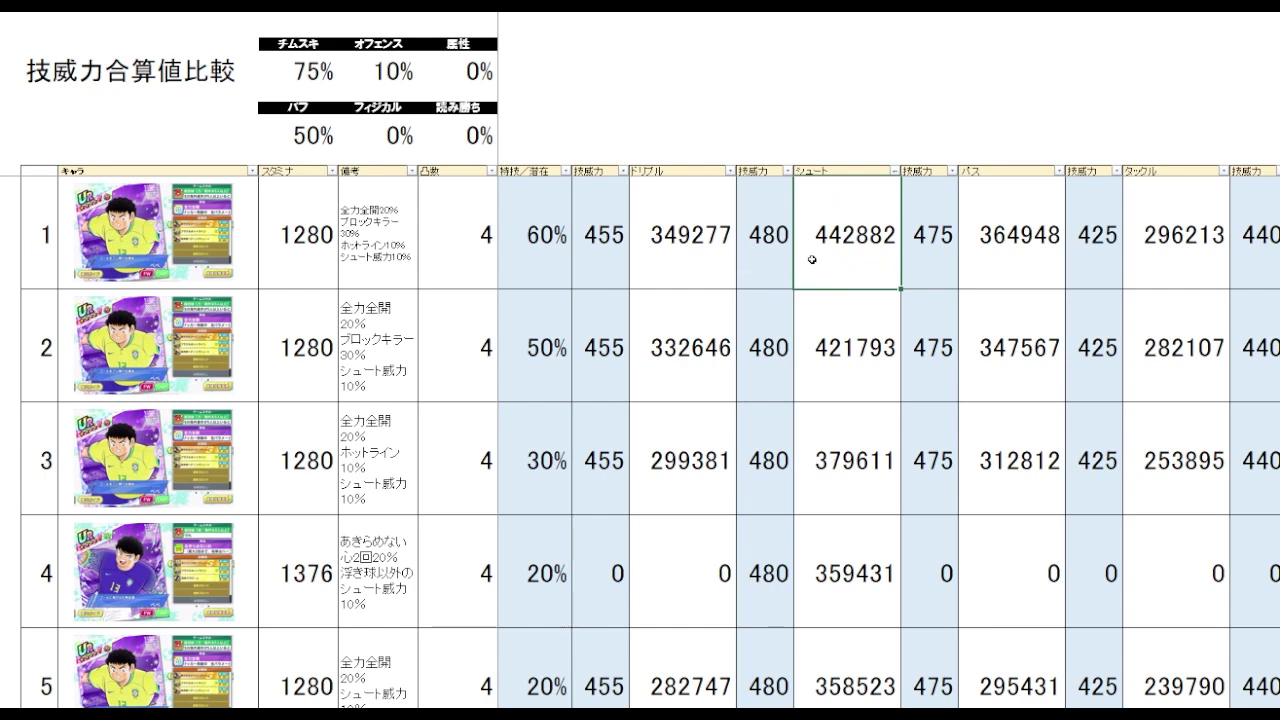
Step: Examine the シュート totals of the characters ranked 1 to 4, along with the top character's 備考 conditions
click(386, 229)
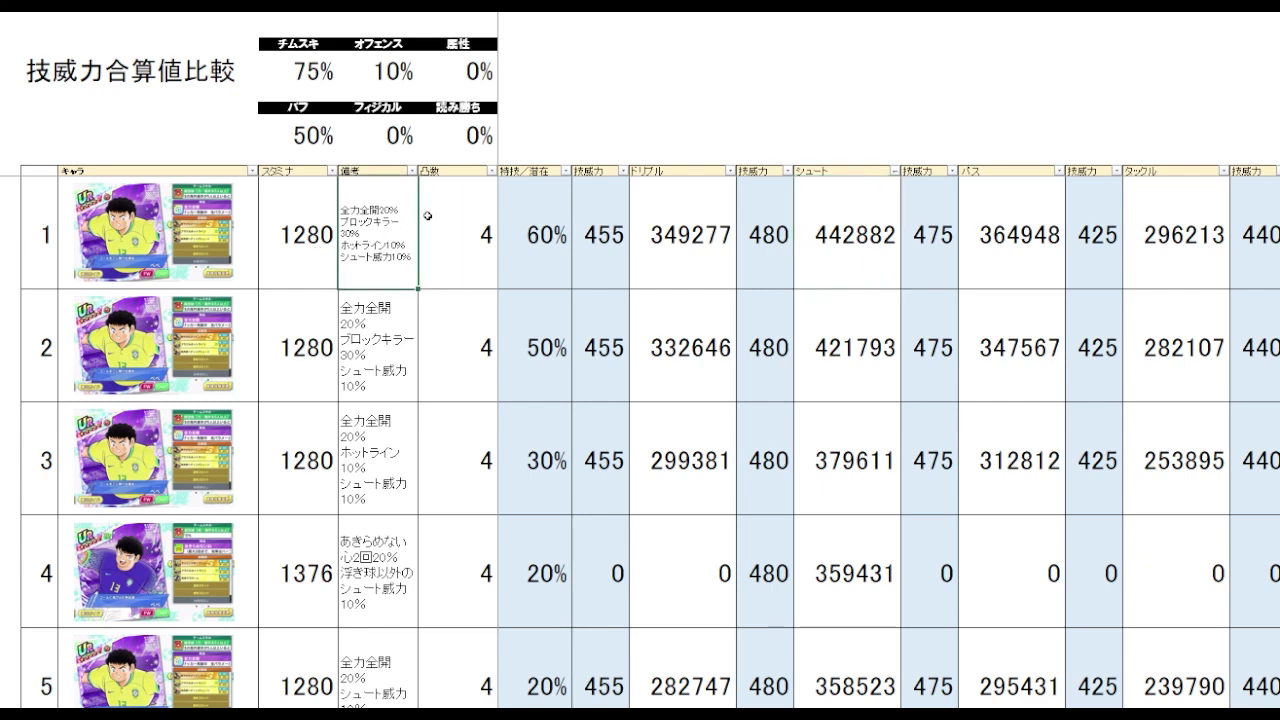
click(870, 249)
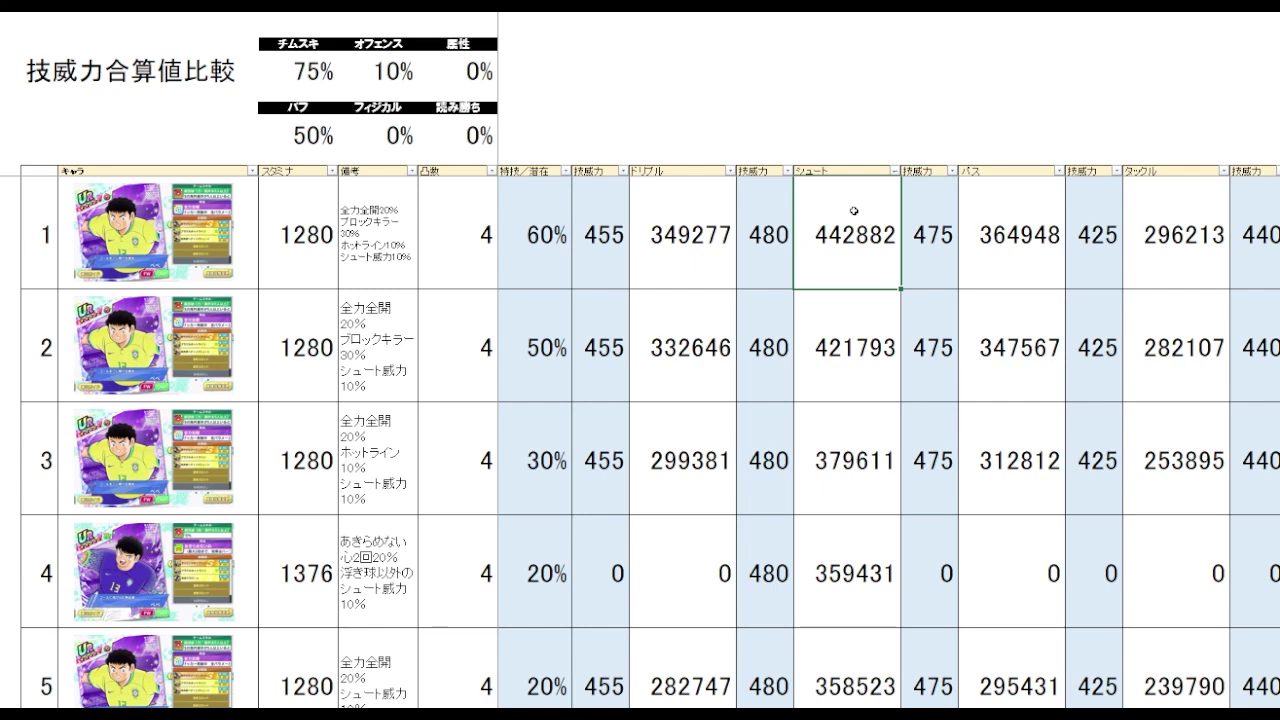
click(836, 477)
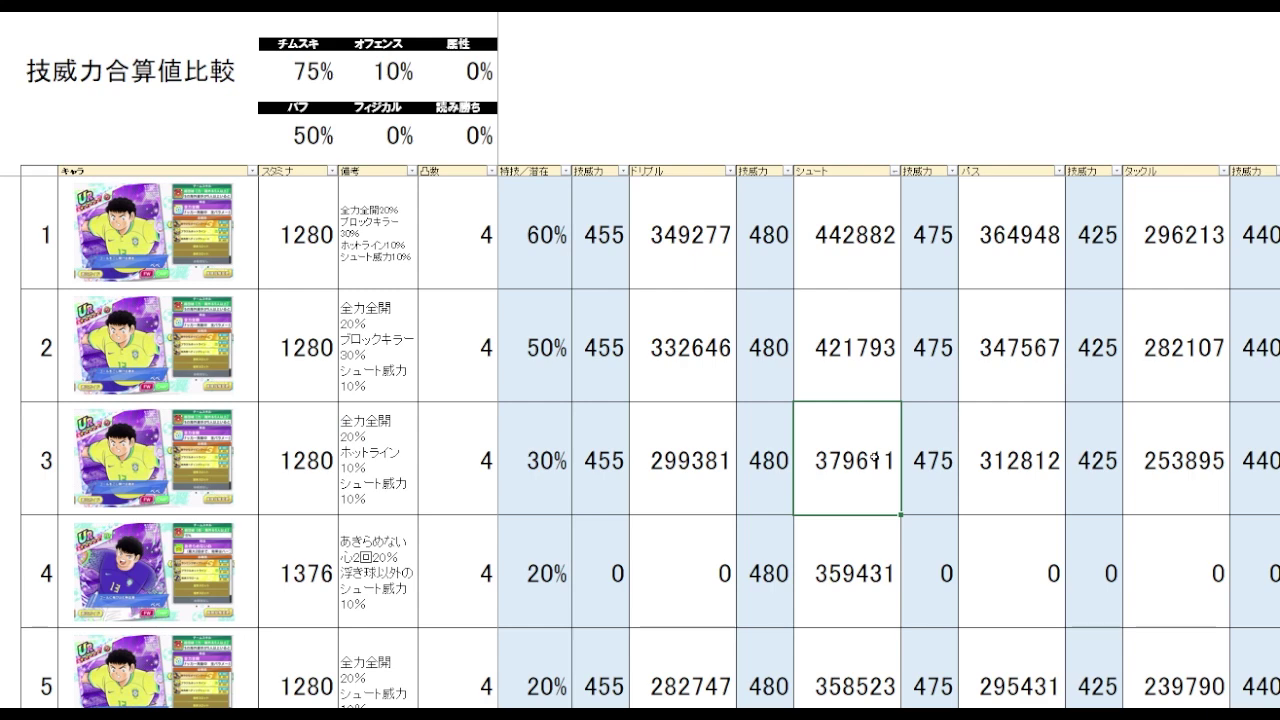
scroll(873, 455, down, 1)
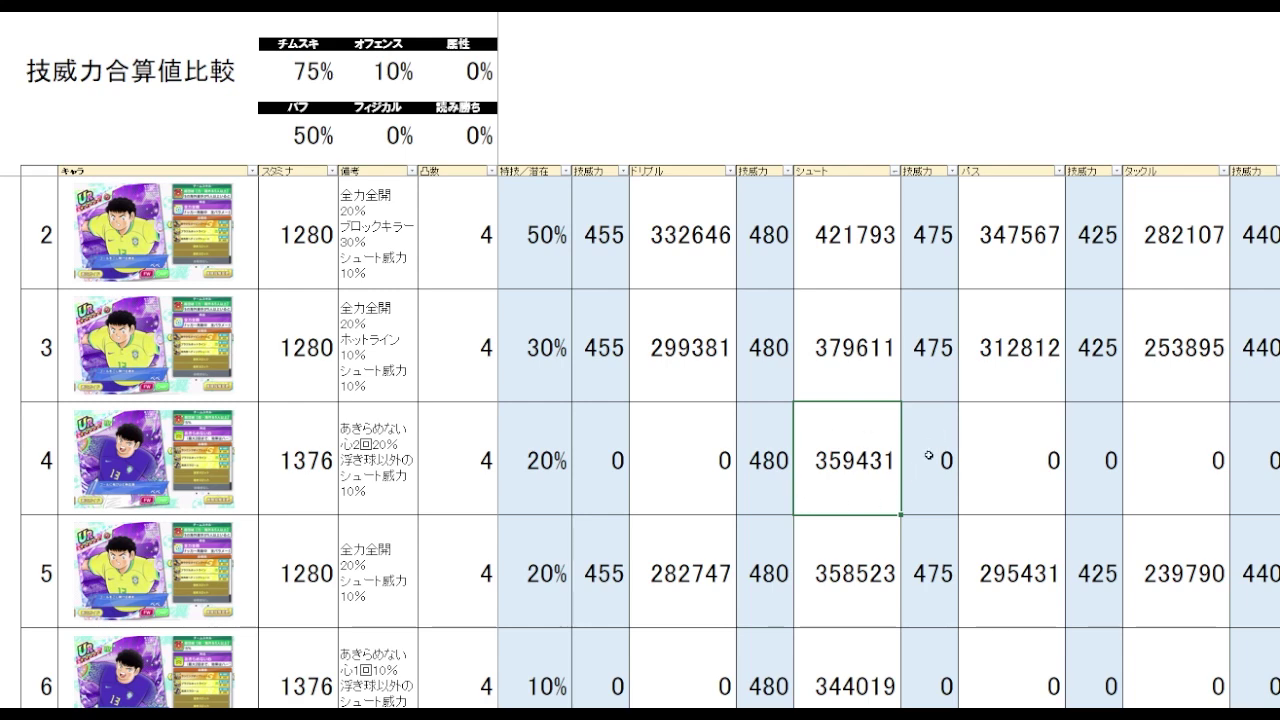
drag(878, 384, 873, 461)
click(878, 461)
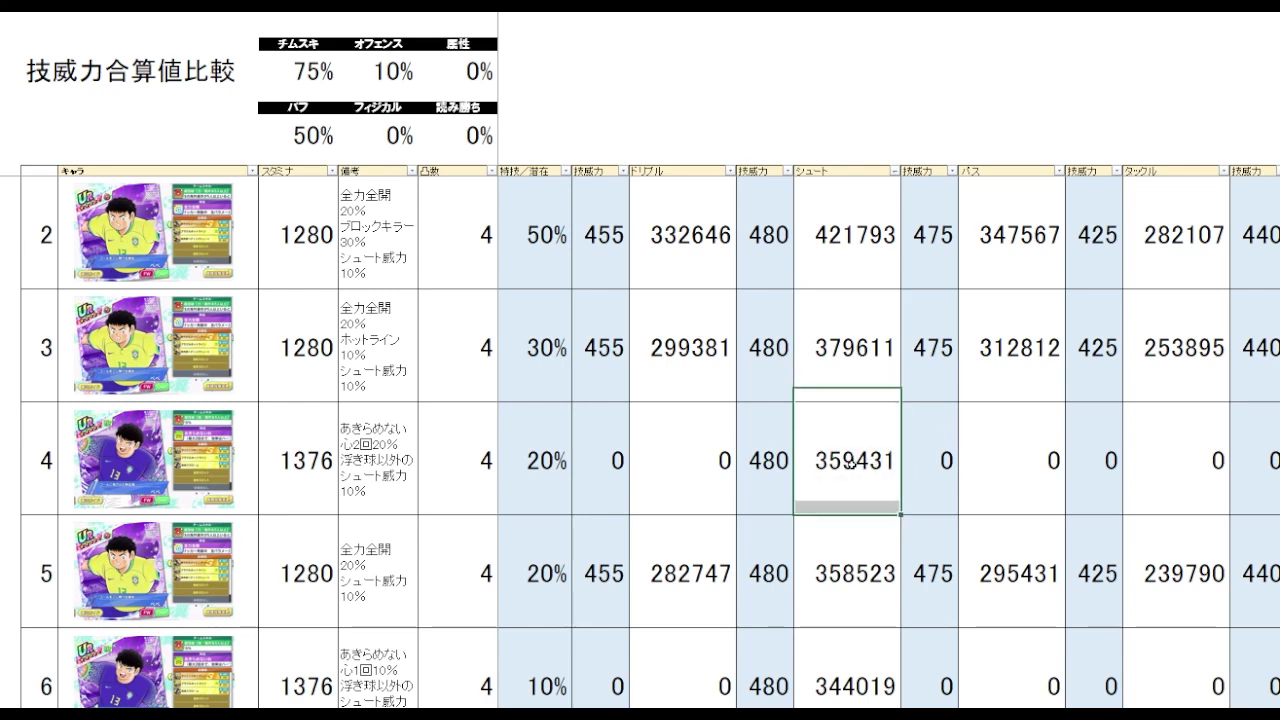
Step: Sort the comparison table by パス from highest to lowest and examine the パス totals down to rank 9
click(1043, 118)
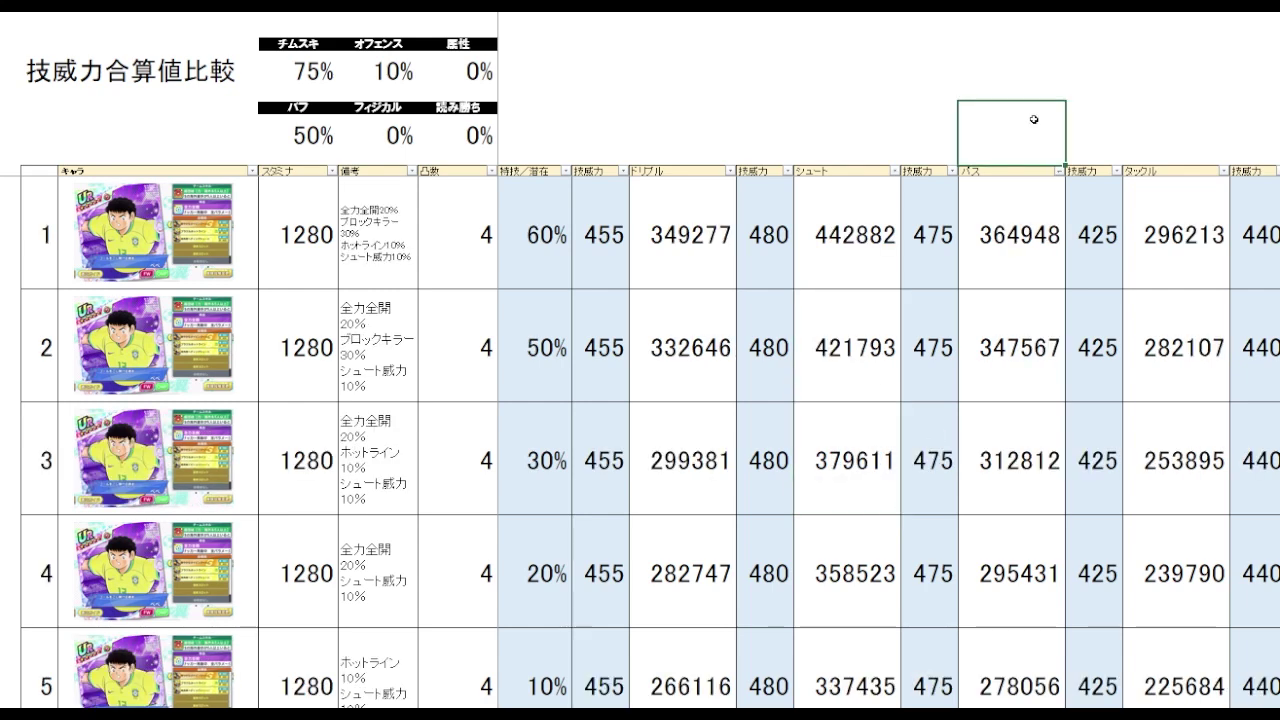
click(1015, 335)
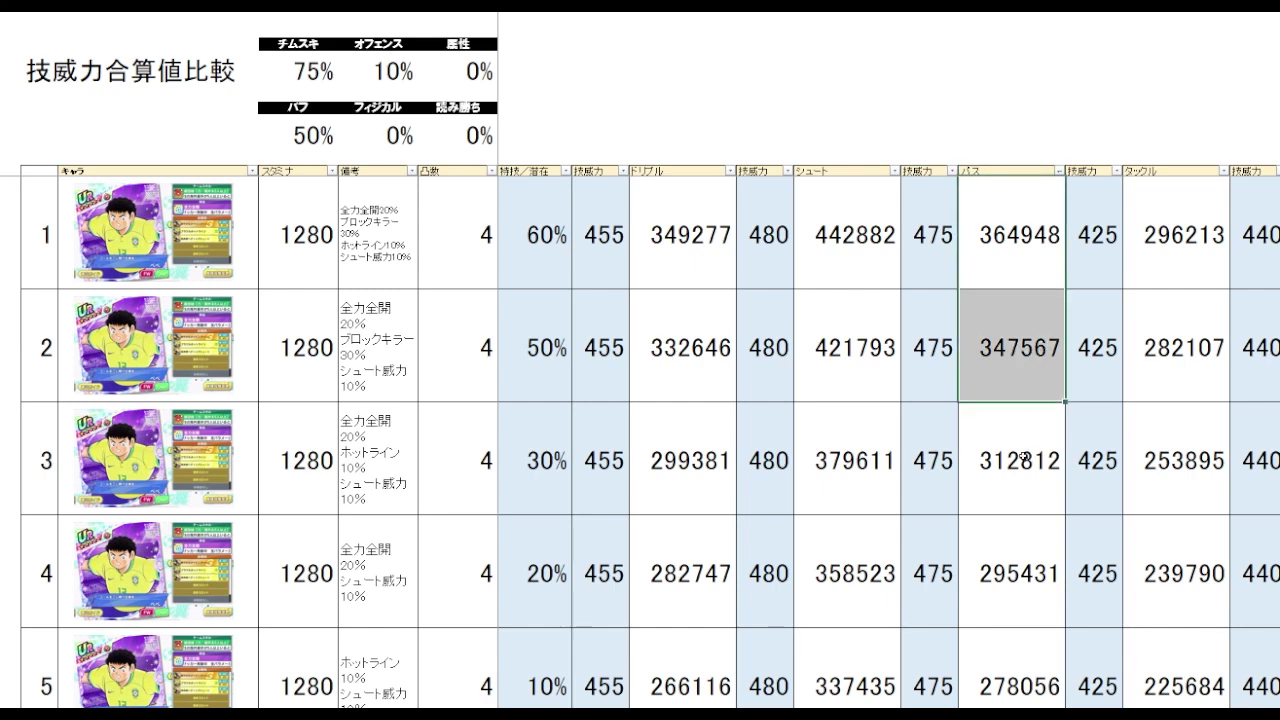
click(1013, 484)
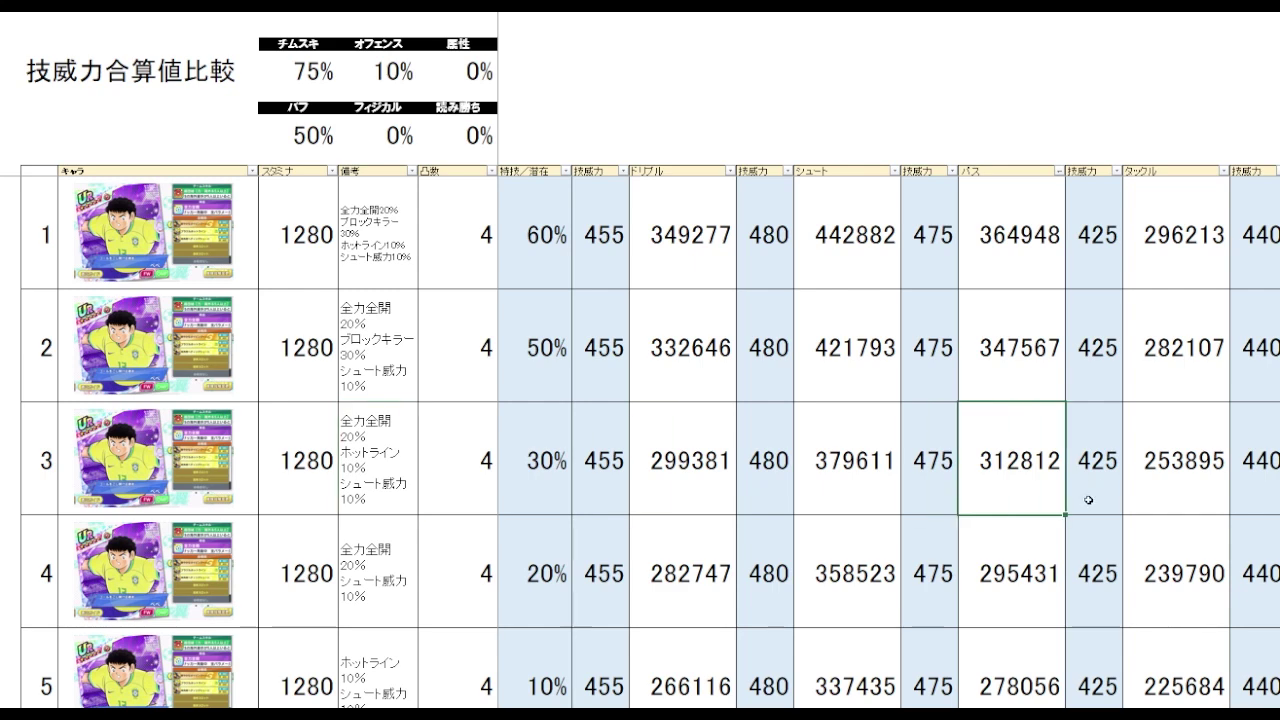
scroll(1038, 297, down, 1)
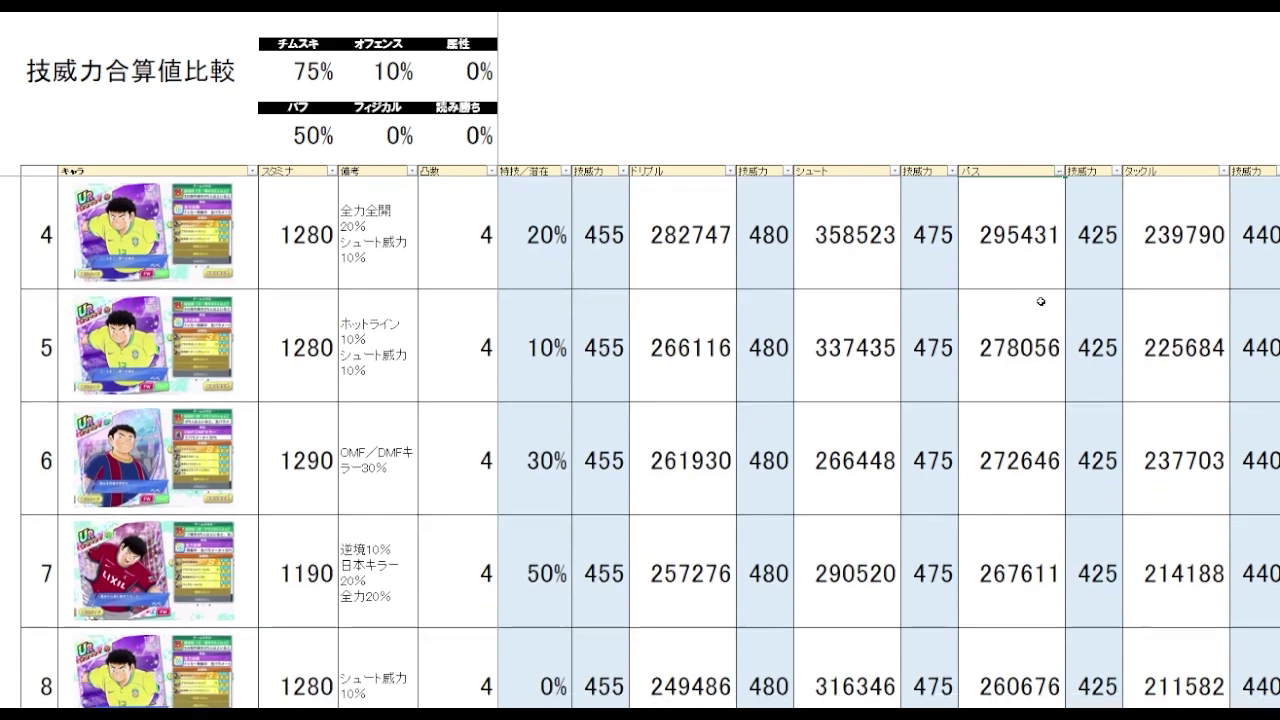
scroll(1043, 348, down, 1)
scroll(1043, 348, down, 1)
click(1025, 395)
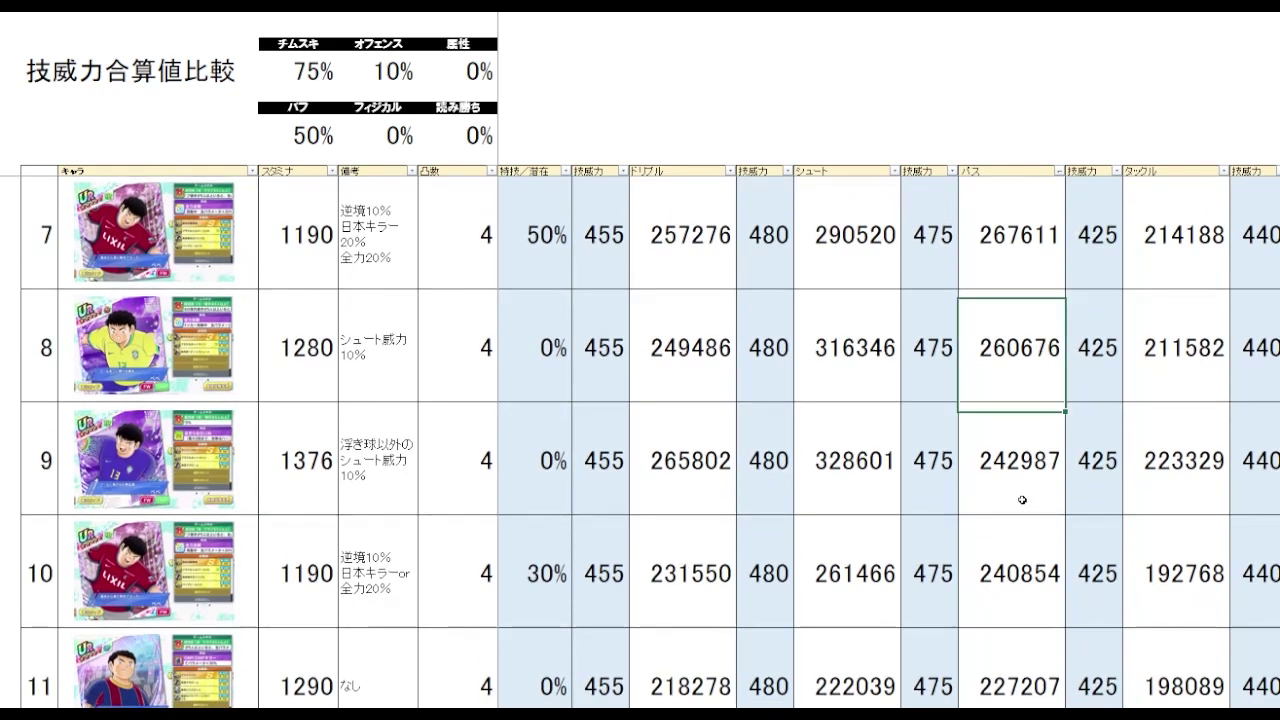
click(1045, 485)
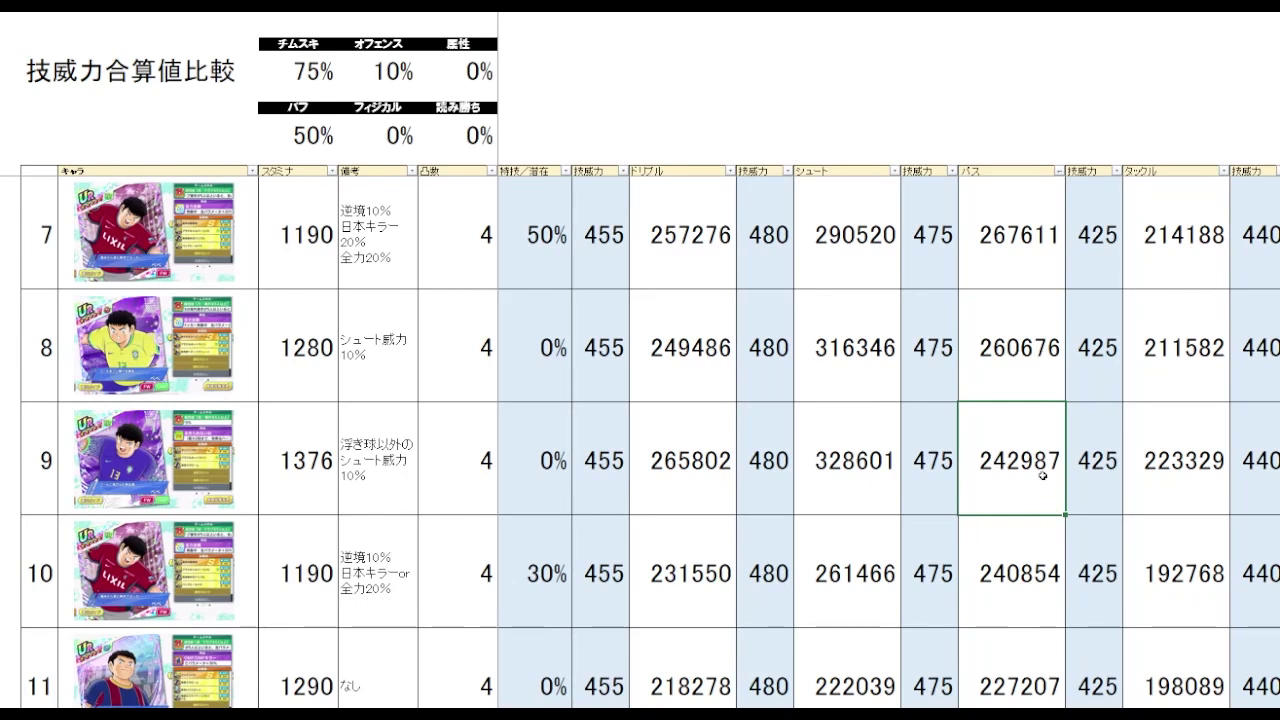
scroll(1043, 470, up, 3)
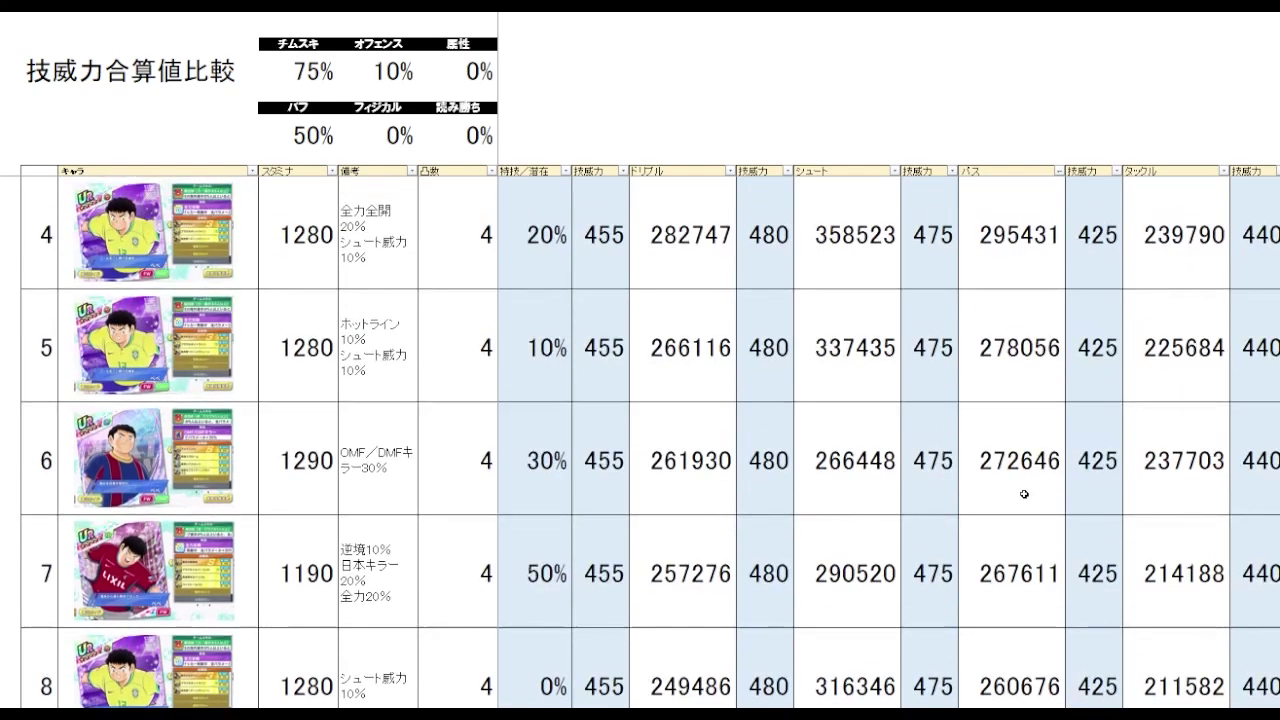
click(1040, 489)
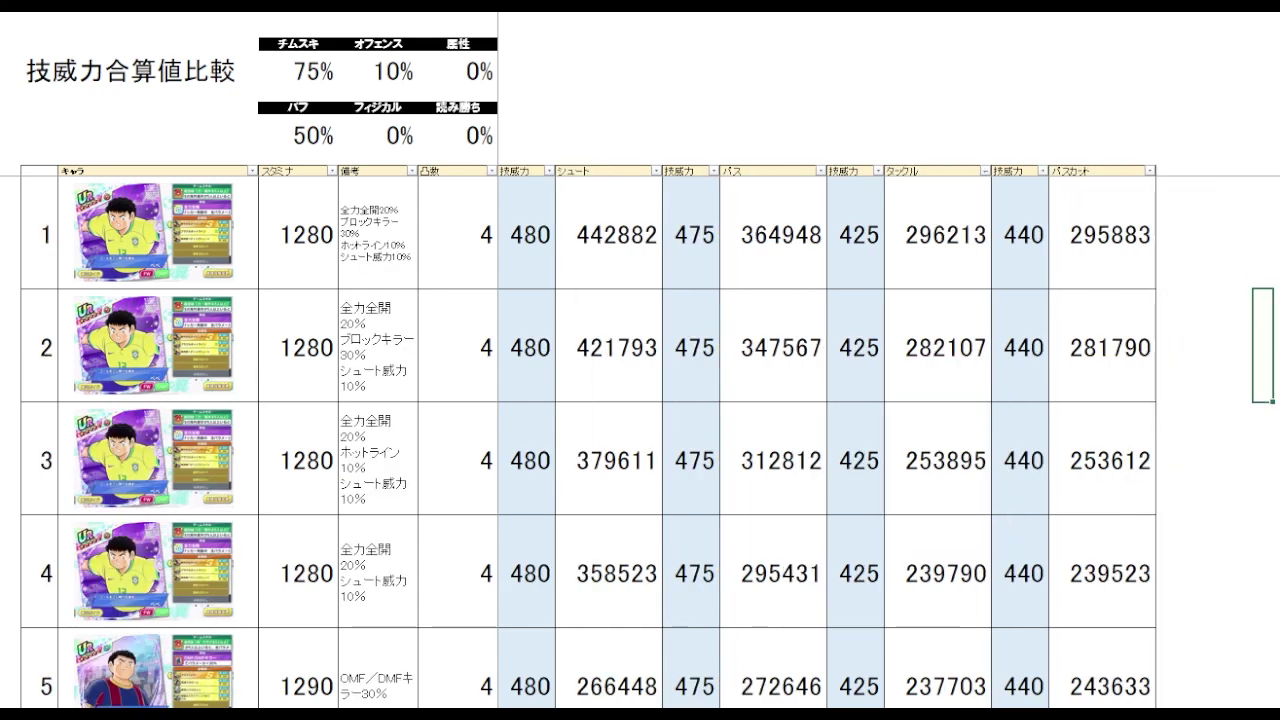
Step: Examine the タックル totals of the ranked characters, comparing ranks 3, 5 and 7
click(945, 490)
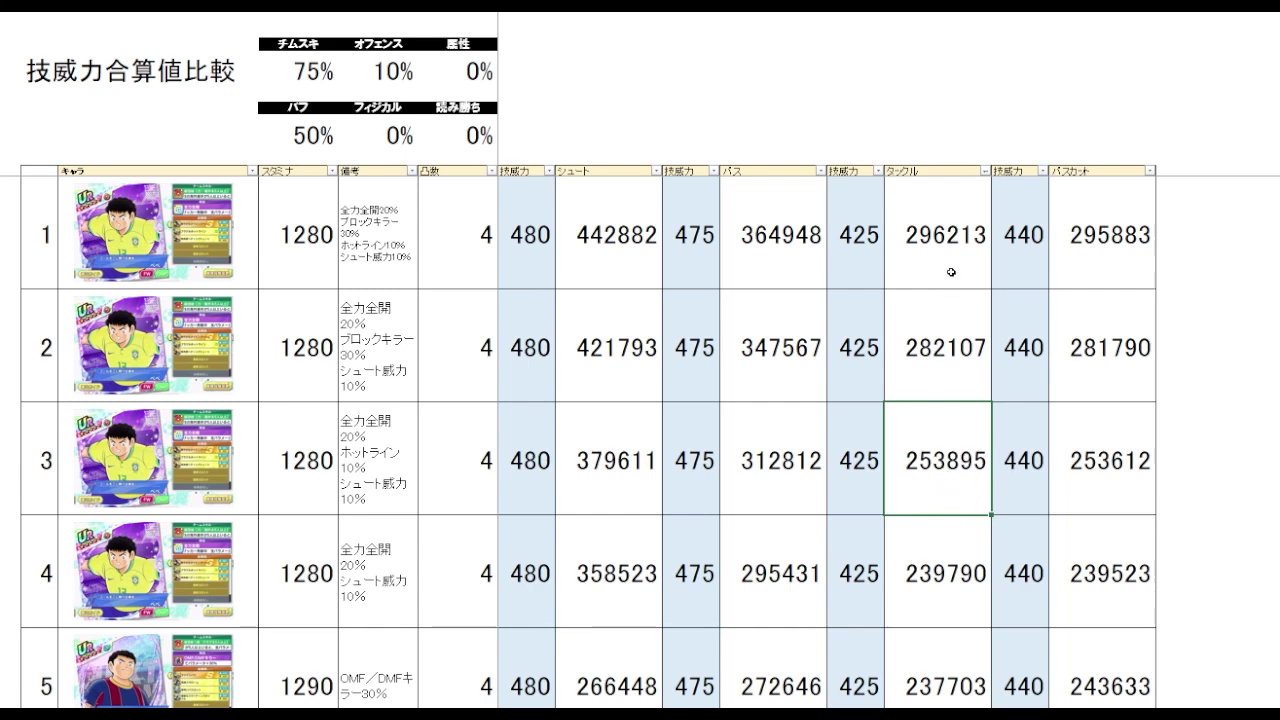
drag(951, 271, 957, 394)
click(963, 478)
scroll(965, 452, down, 2)
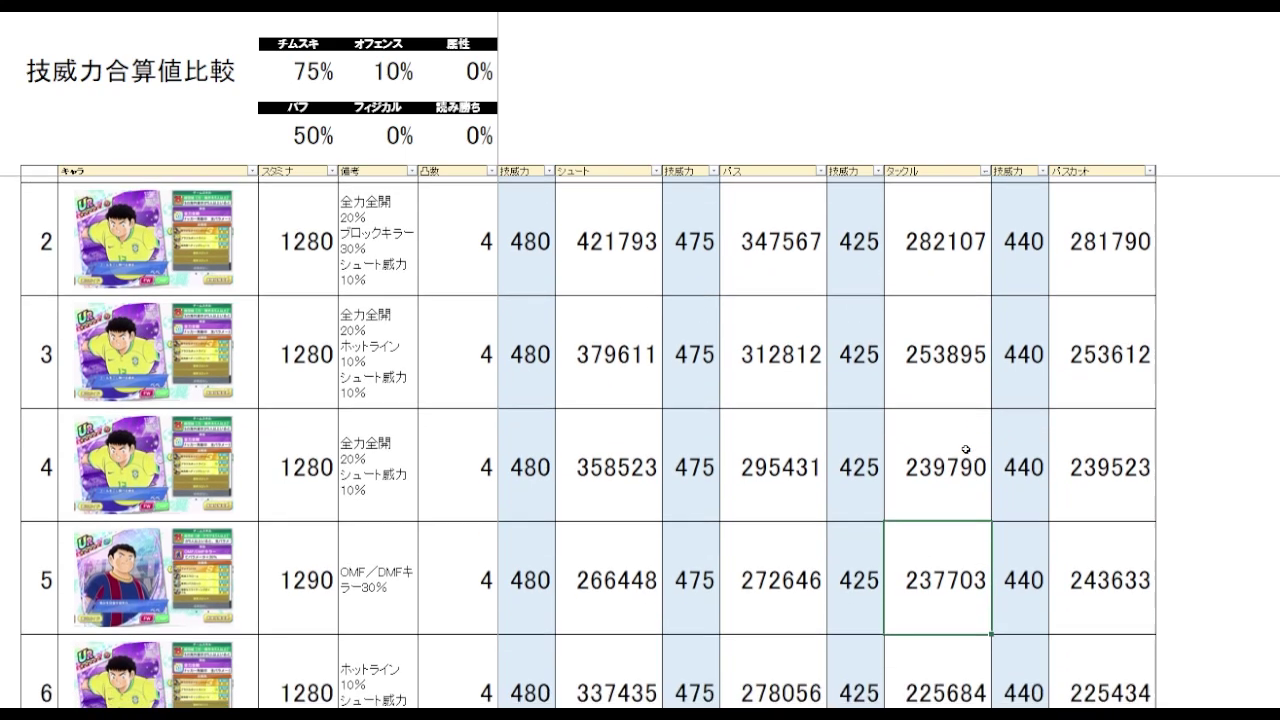
click(965, 452)
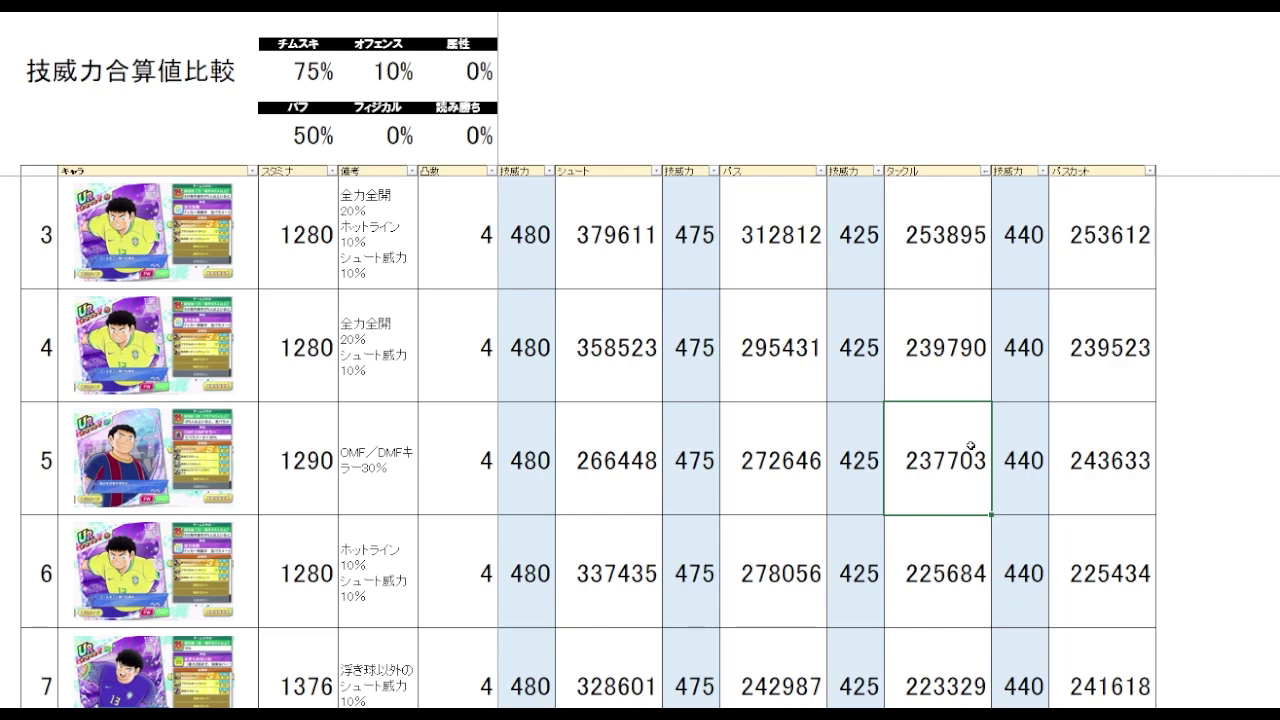
scroll(971, 446, down, 2)
click(971, 446)
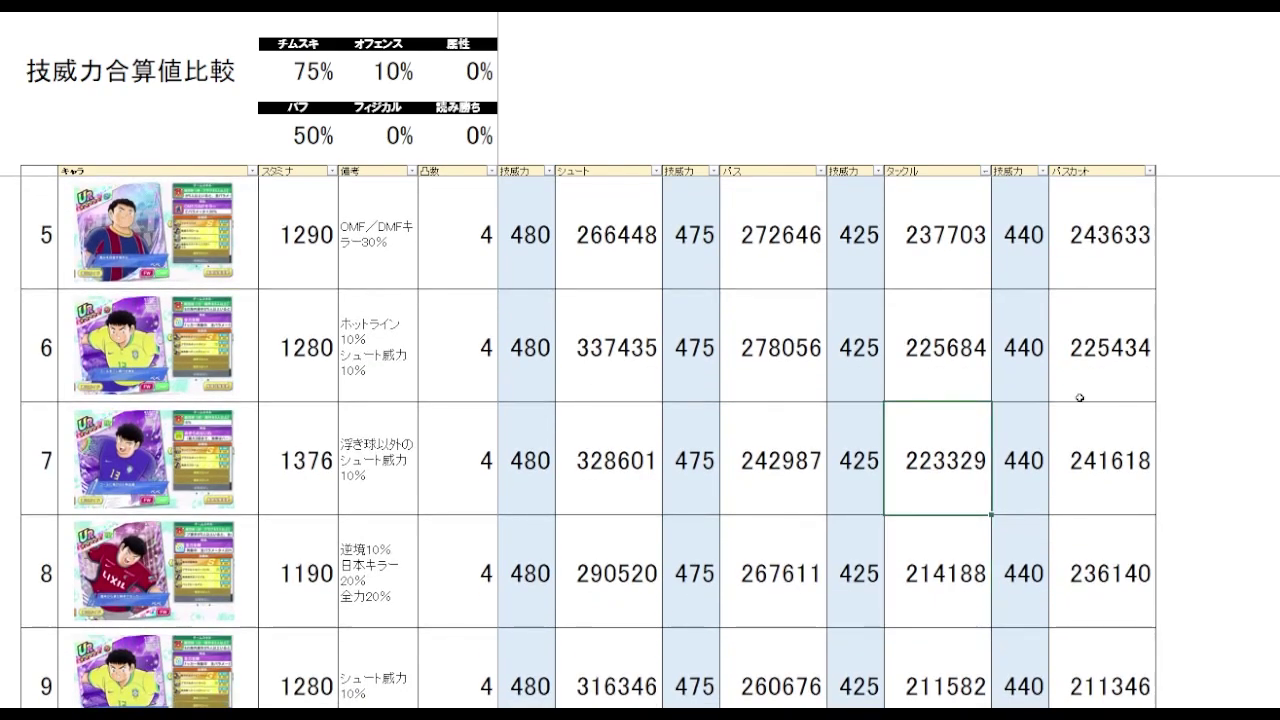
scroll(933, 468, up, 3)
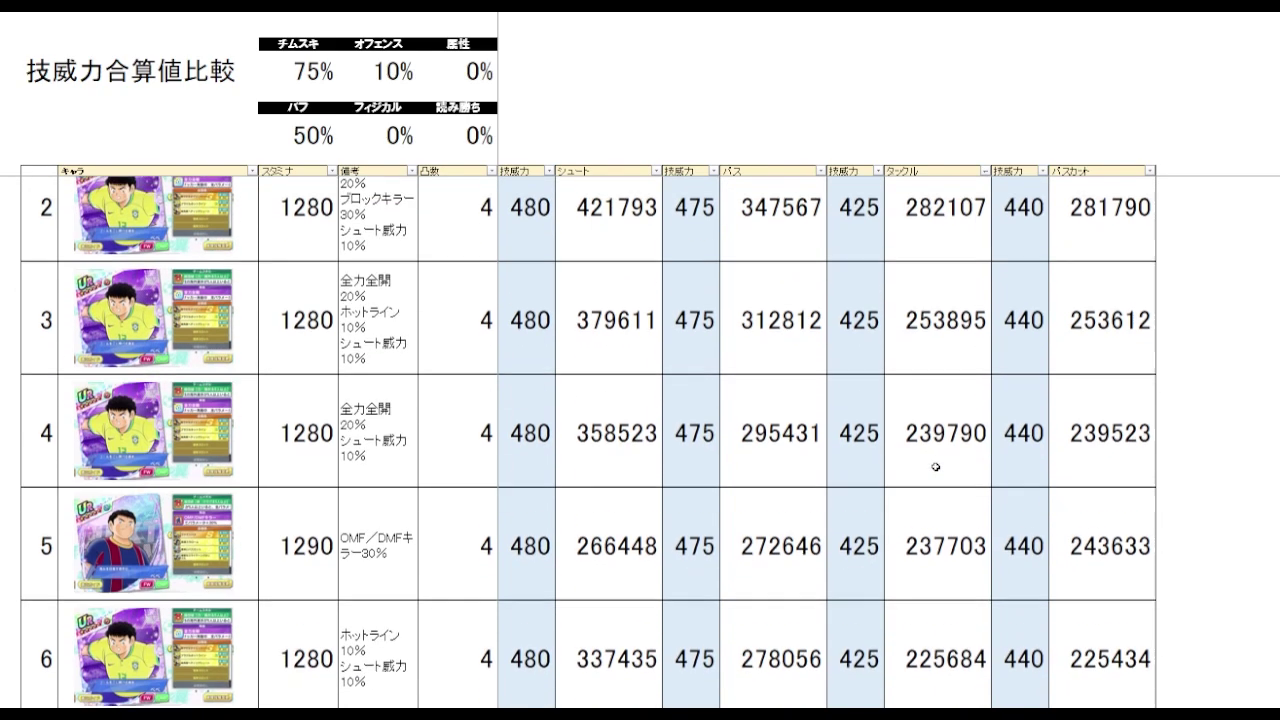
click(934, 518)
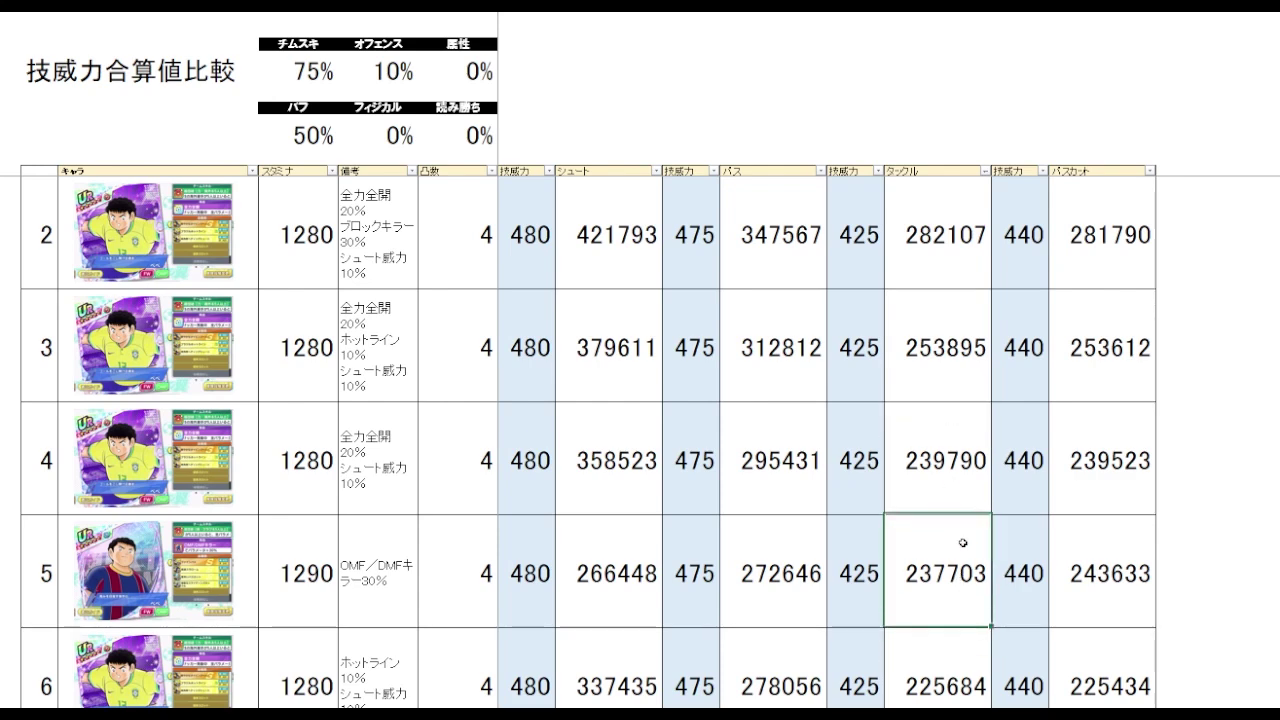
scroll(985, 480, down, 3)
click(966, 482)
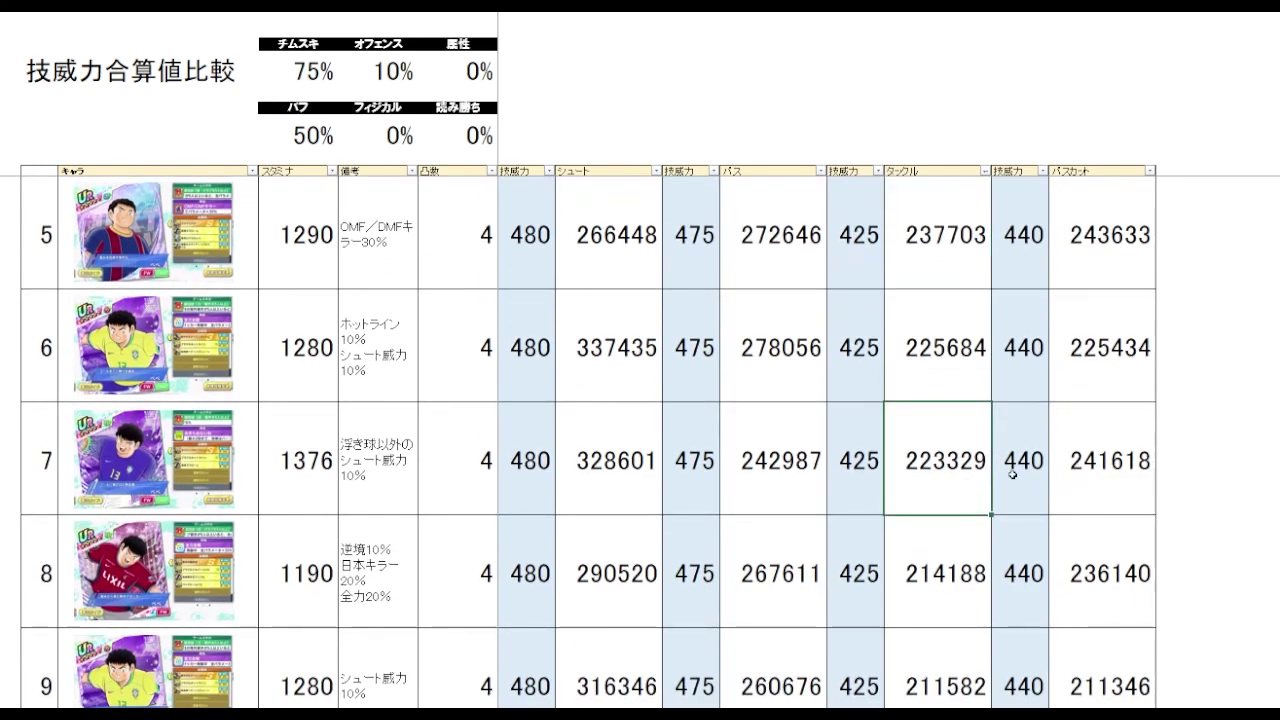
Step: Sort the comparison table by パスカット from highest to lowest and examine the totals of ranks 3 to 5
scroll(1194, 329, up, 4)
click(1220, 266)
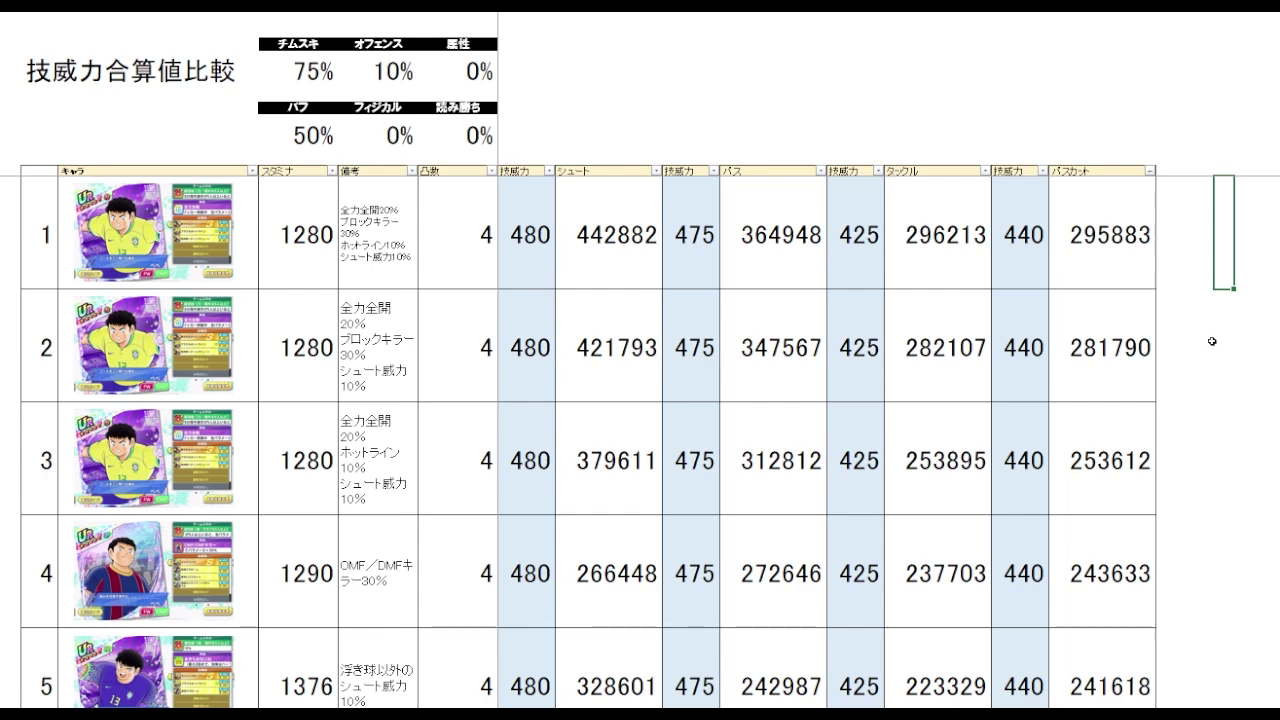
click(1119, 506)
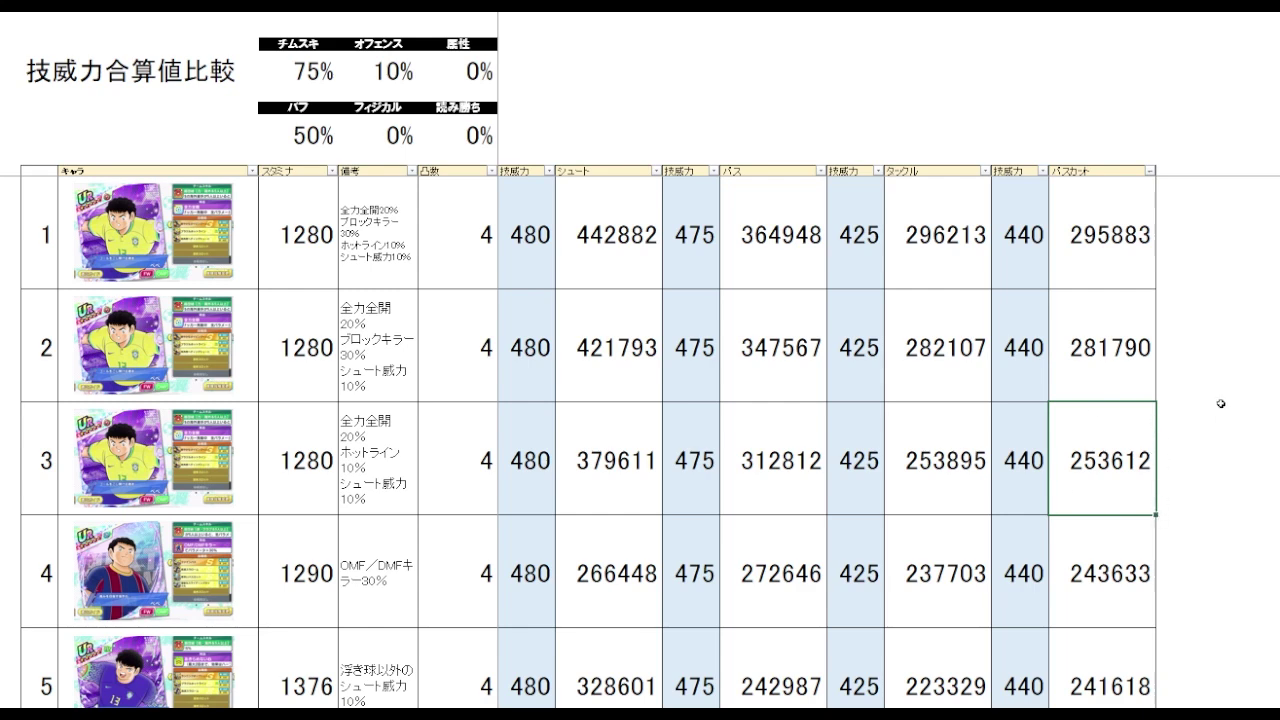
scroll(1211, 357, down, 1)
key(Down)
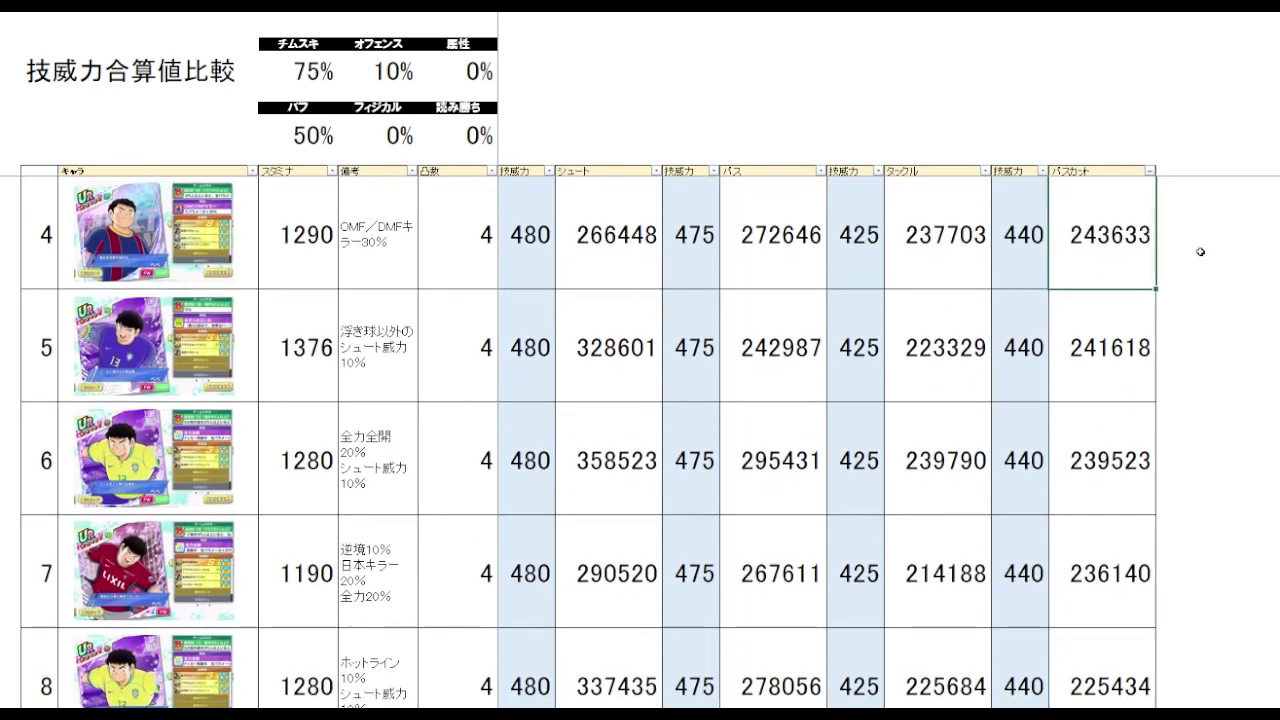
scroll(1200, 252, up, 1)
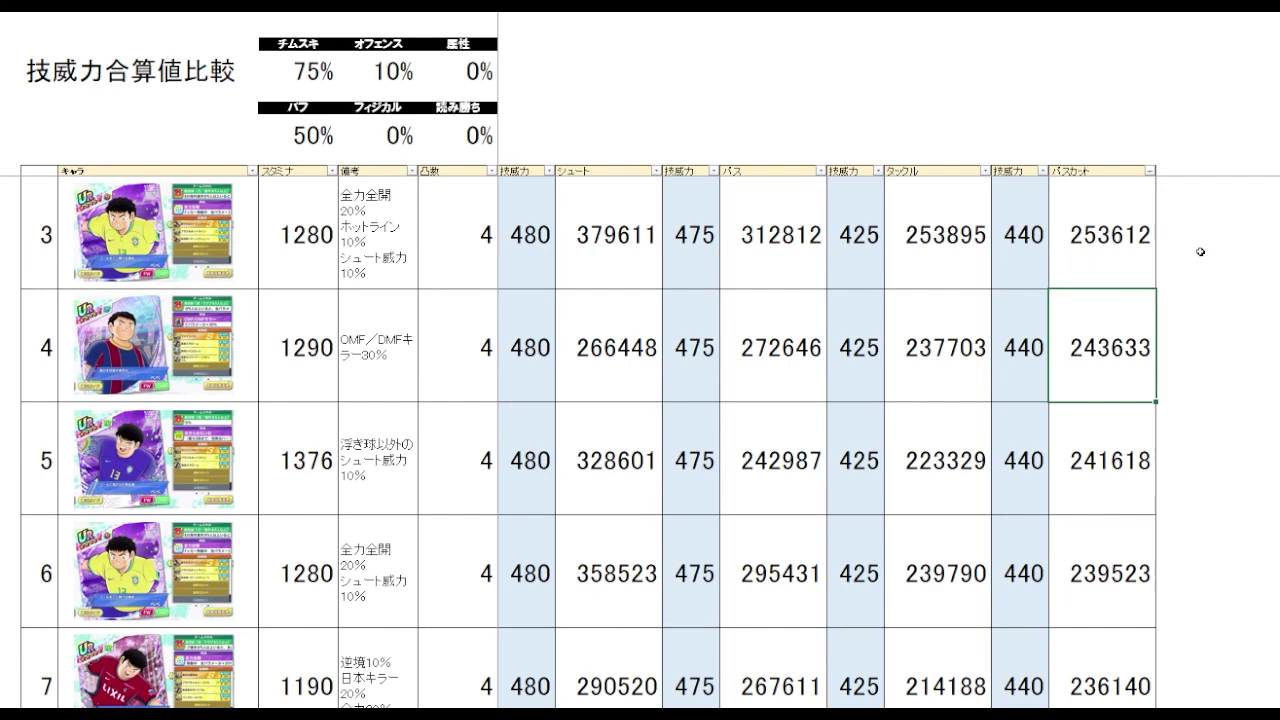
key(Down)
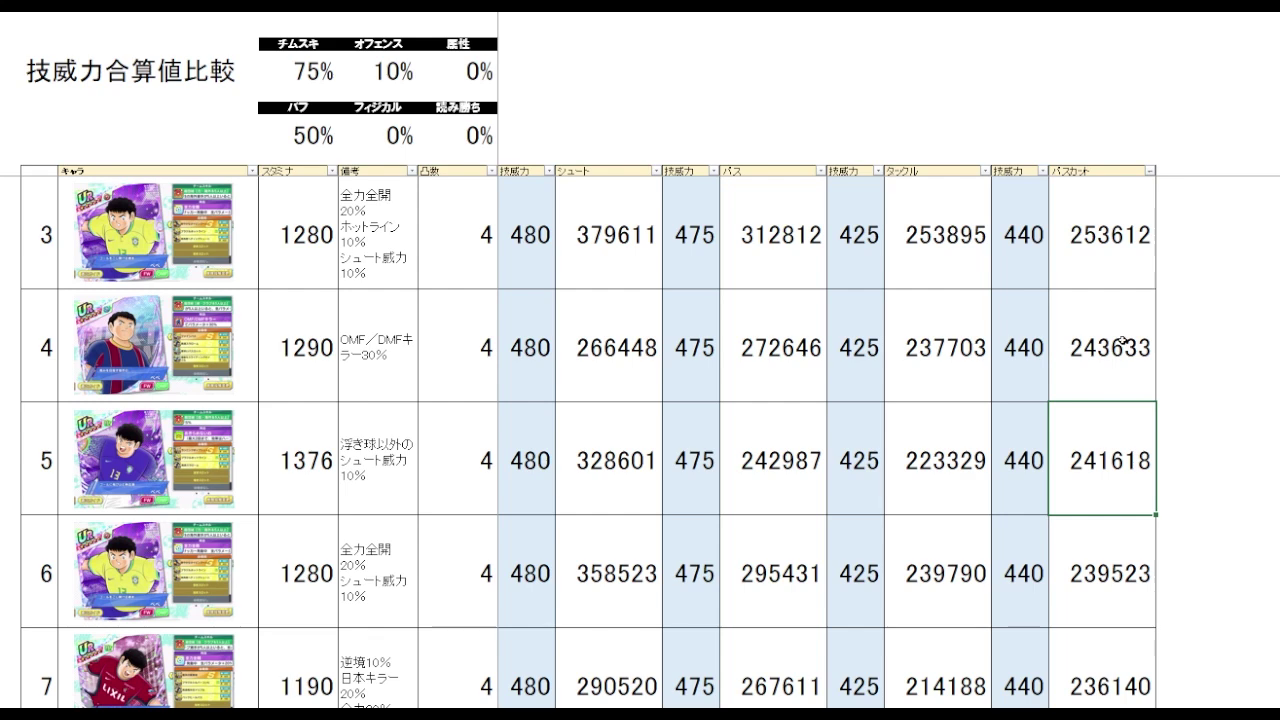
Step: Compare the パスカット and タックル totals of the characters ranked 3, 5 and 10
drag(1116, 274, 1080, 252)
click(952, 272)
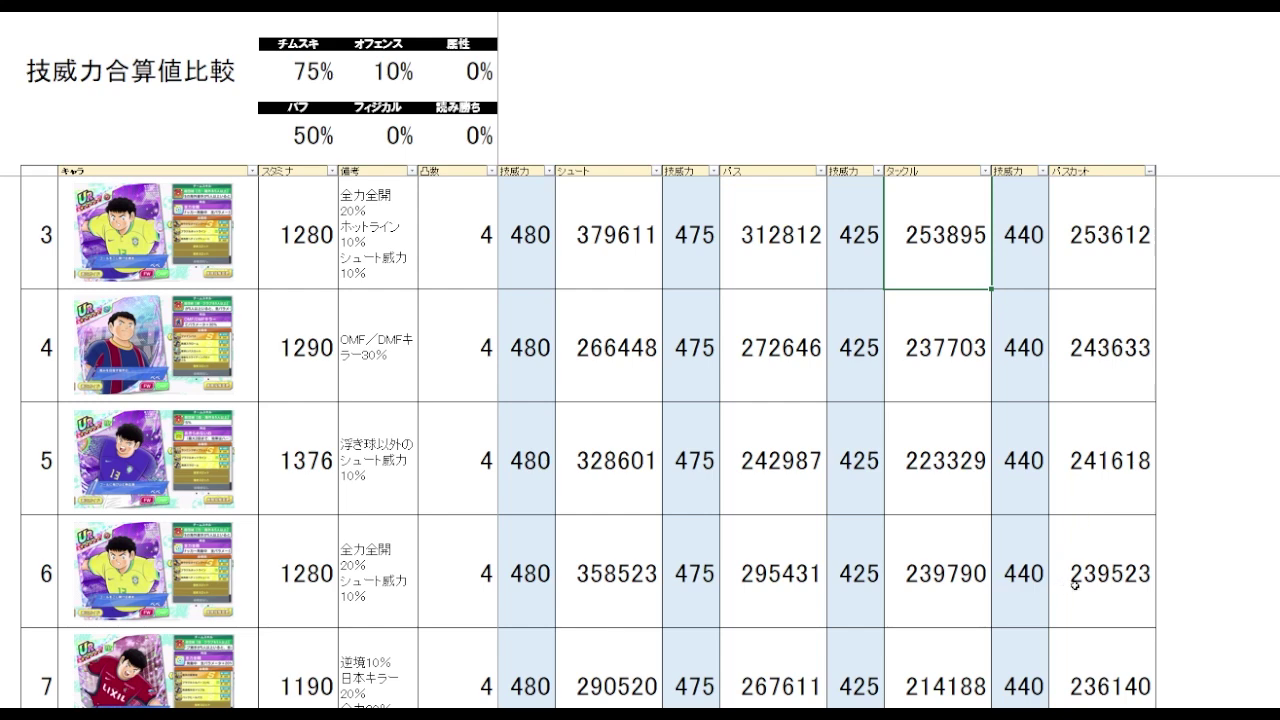
scroll(1075, 583, down, 2)
drag(1104, 365, 942, 377)
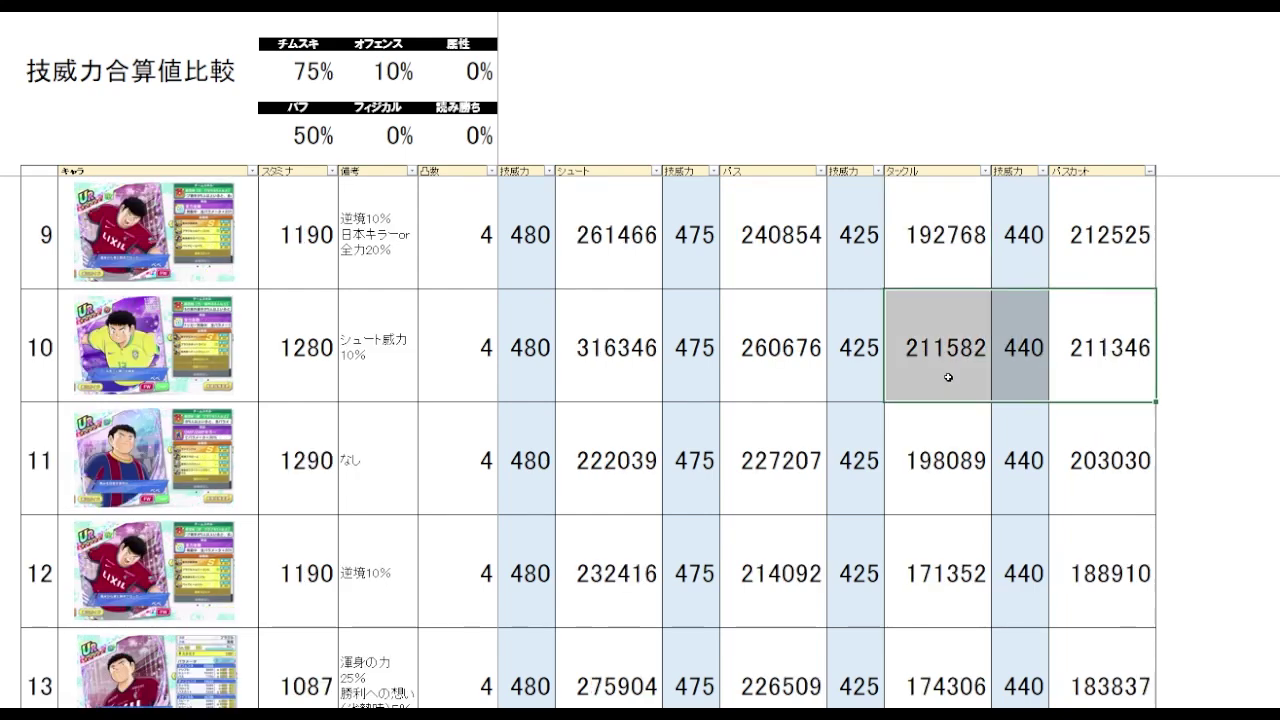
click(948, 377)
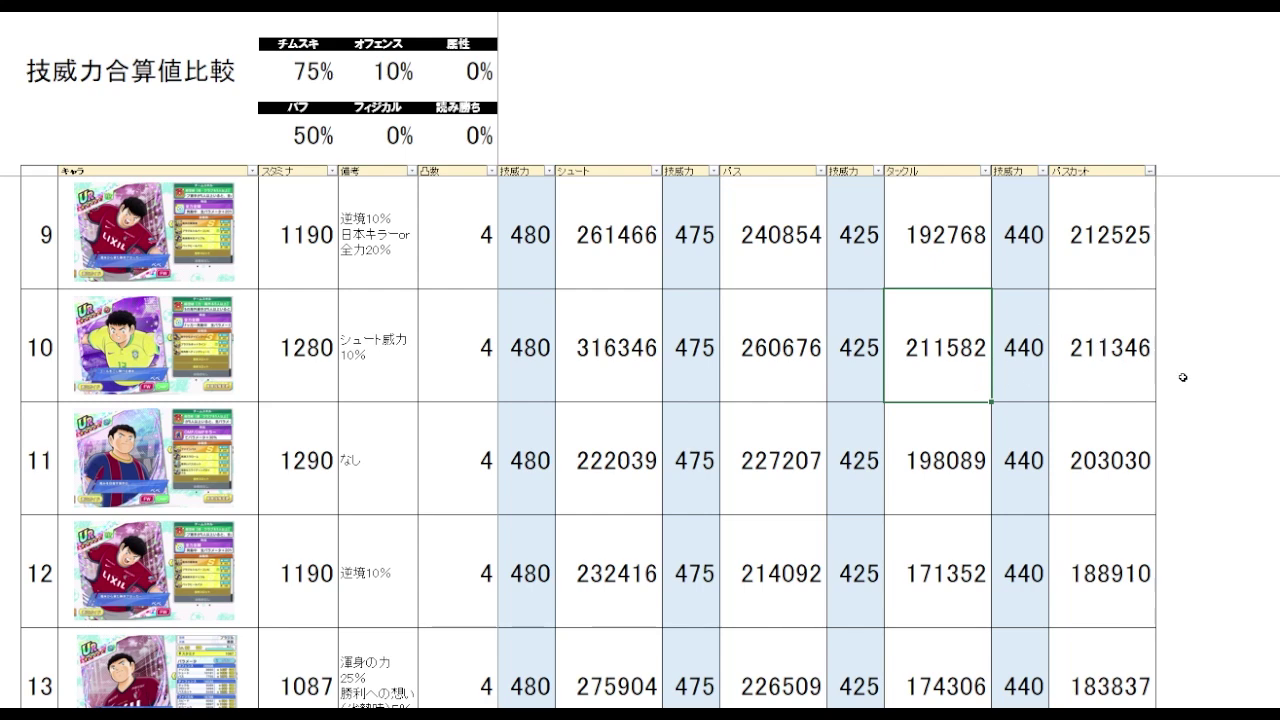
scroll(1190, 390, up, 1)
scroll(1210, 385, up, 1)
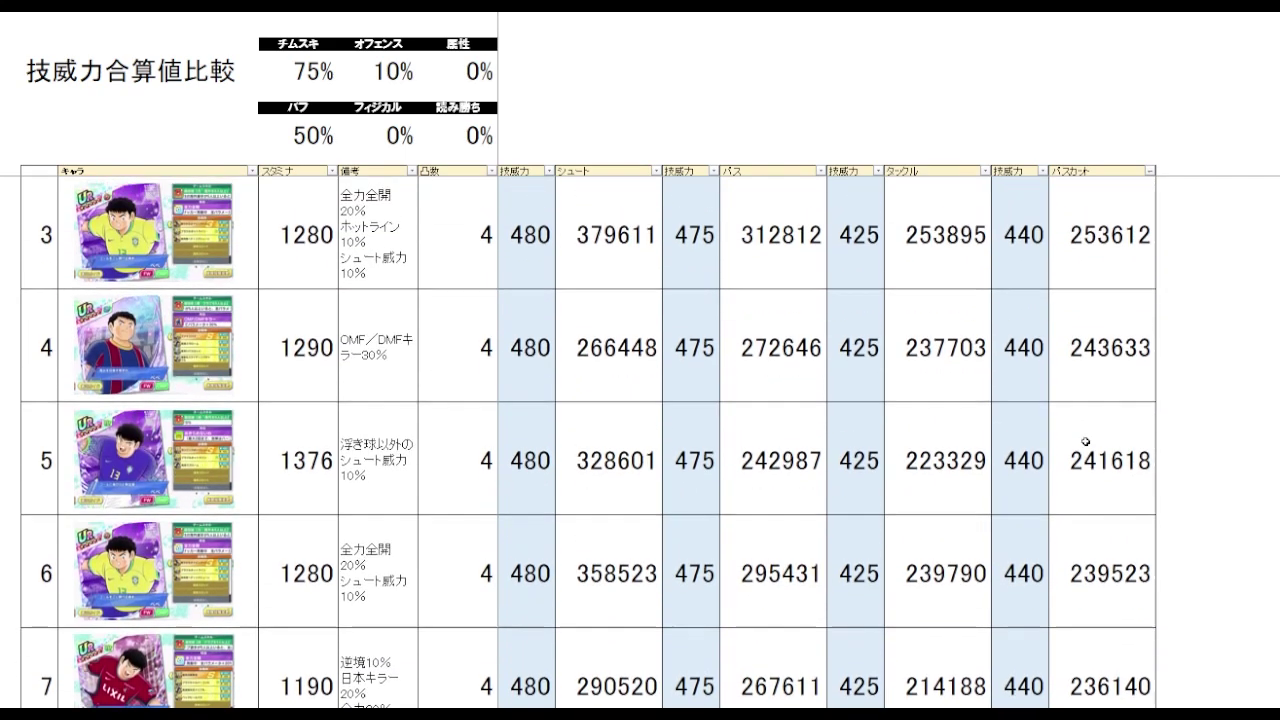
drag(1085, 443, 957, 480)
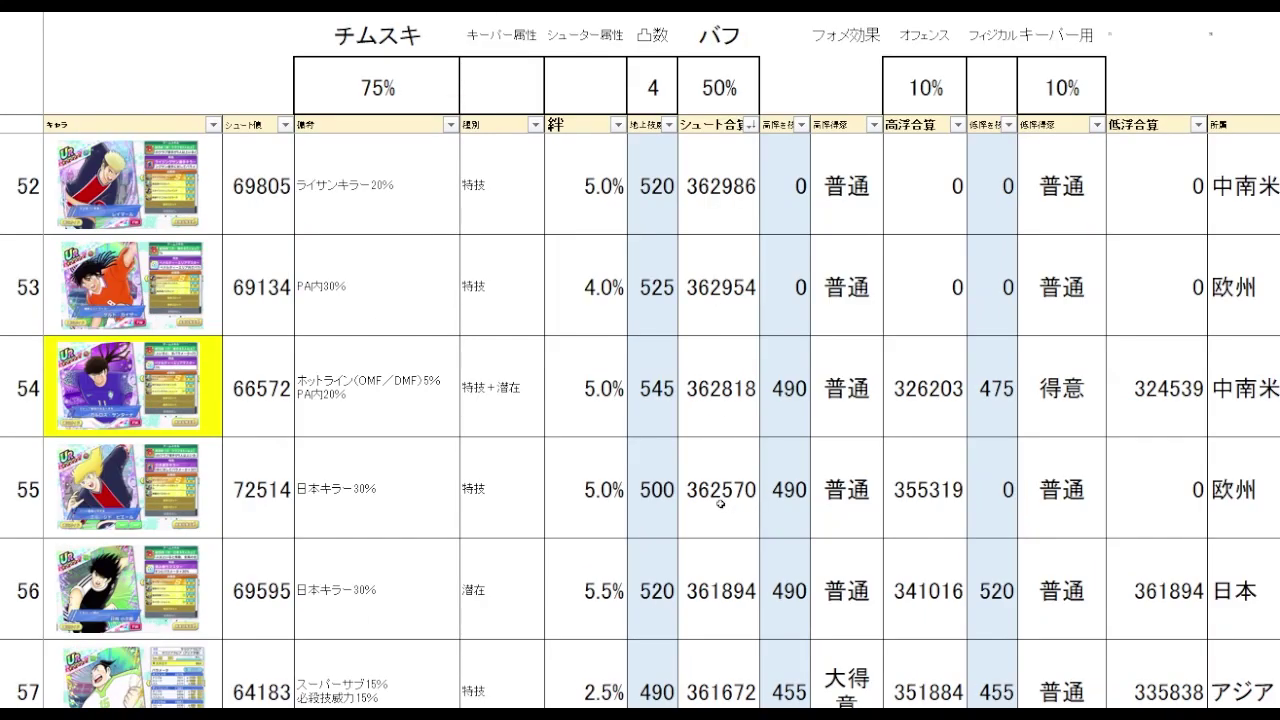
Step: Compare the 備考 conditions and シュート合算 values of rows 53 and 54 in the shooter ranking table
click(396, 416)
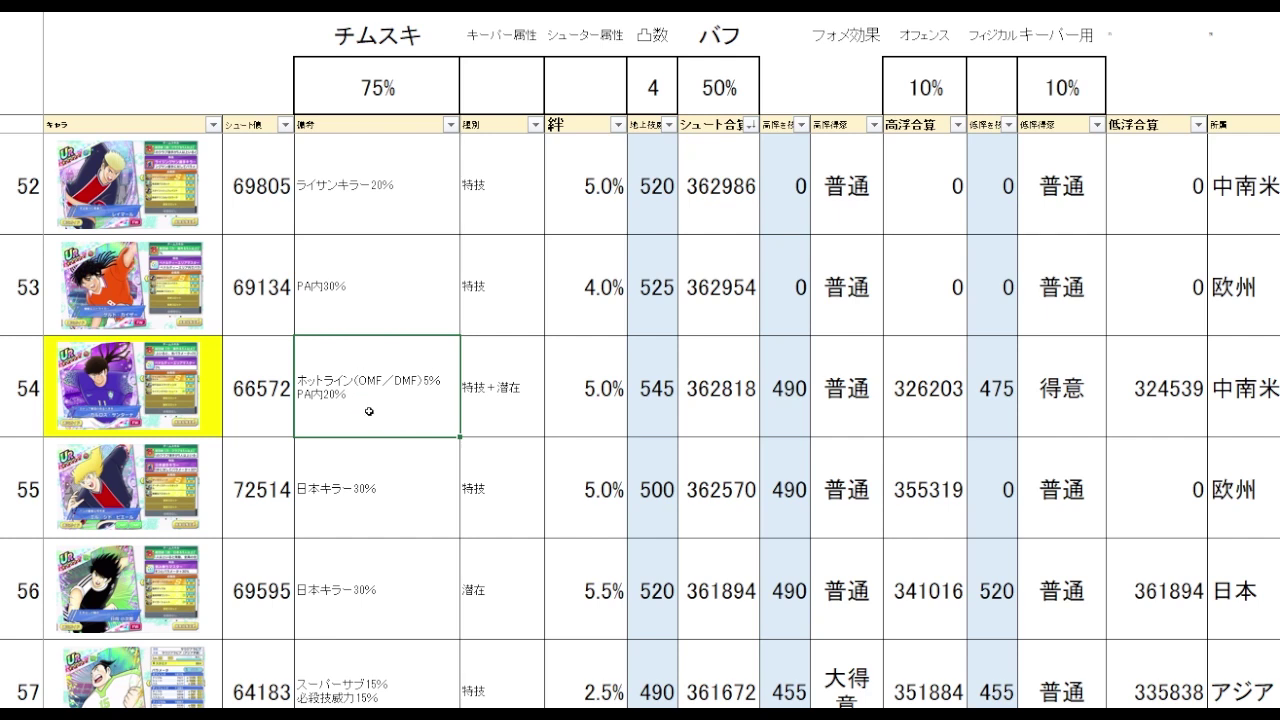
click(735, 419)
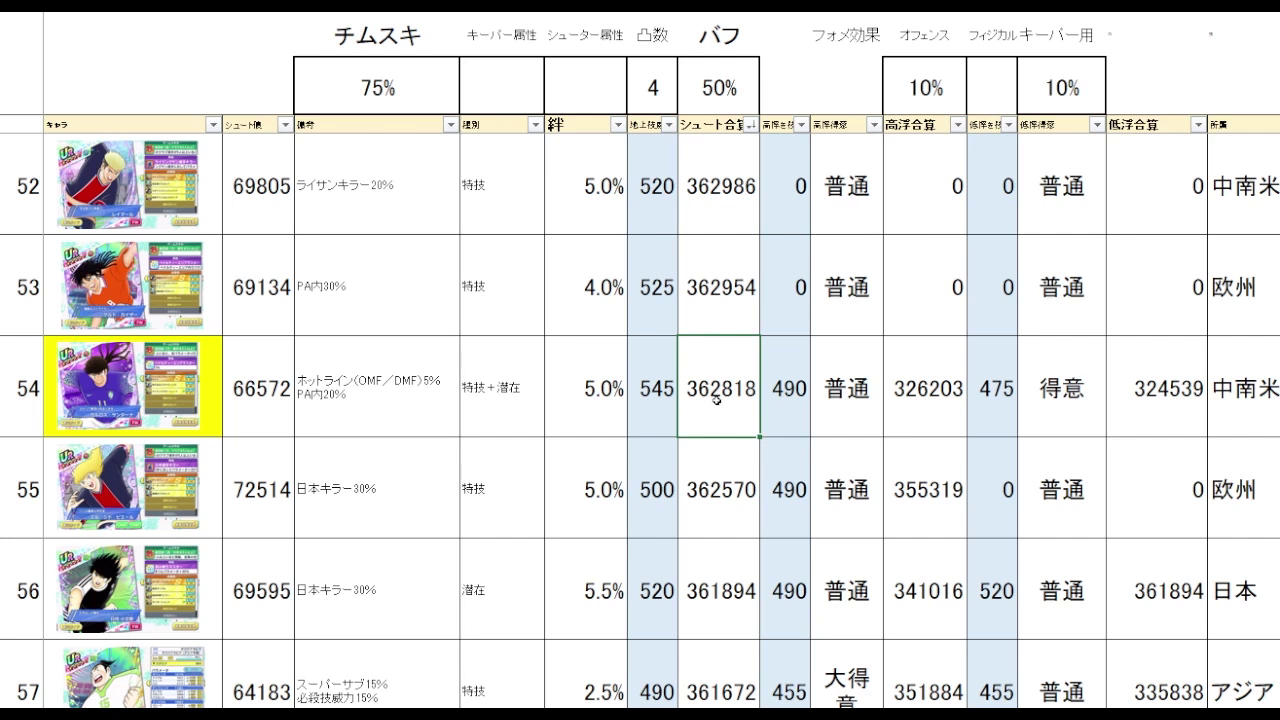
drag(733, 313, 433, 302)
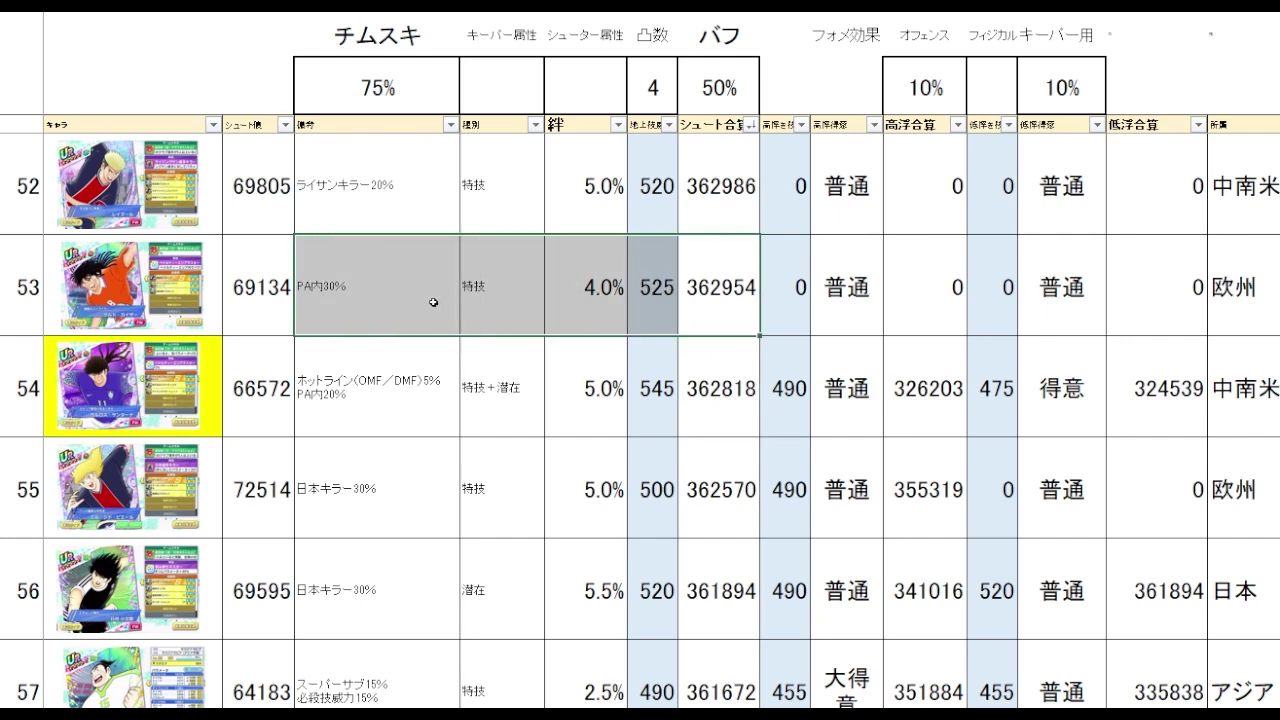
Step: Compare the 備考 conditions and シュート合算 values of rows 53 to 56 in the shooter ranking table
drag(718, 521, 388, 504)
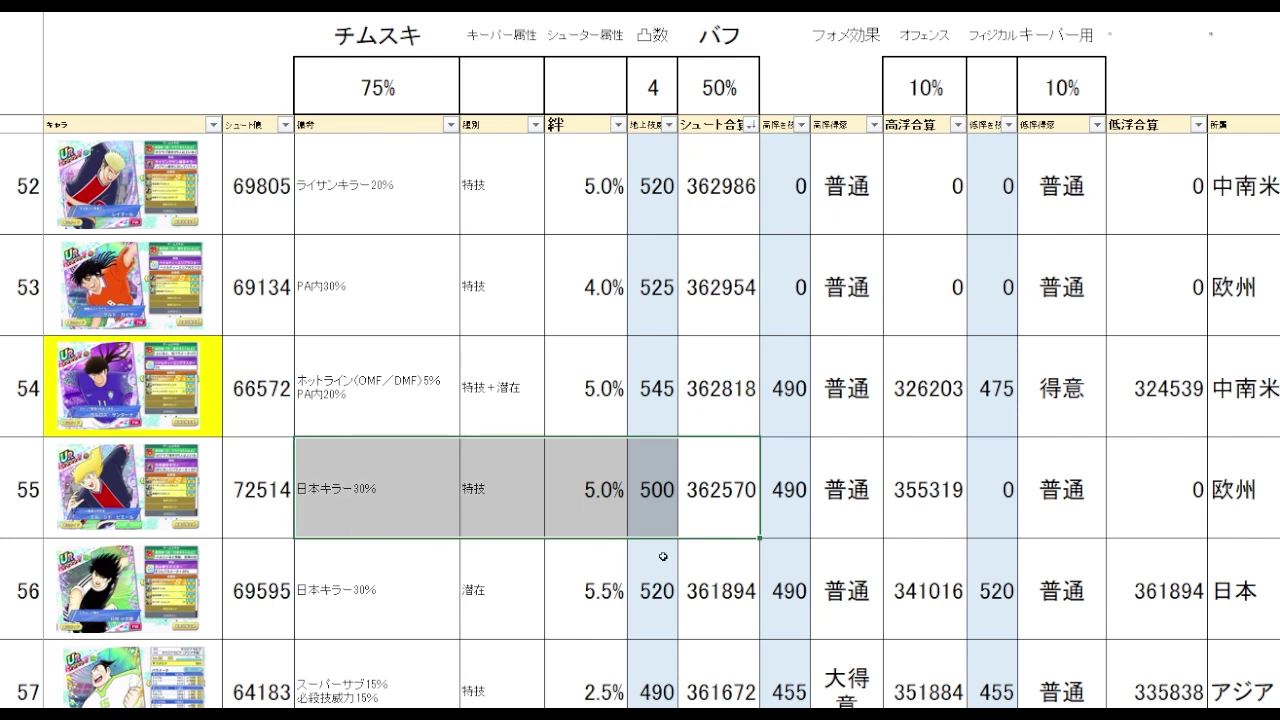
drag(715, 600, 414, 606)
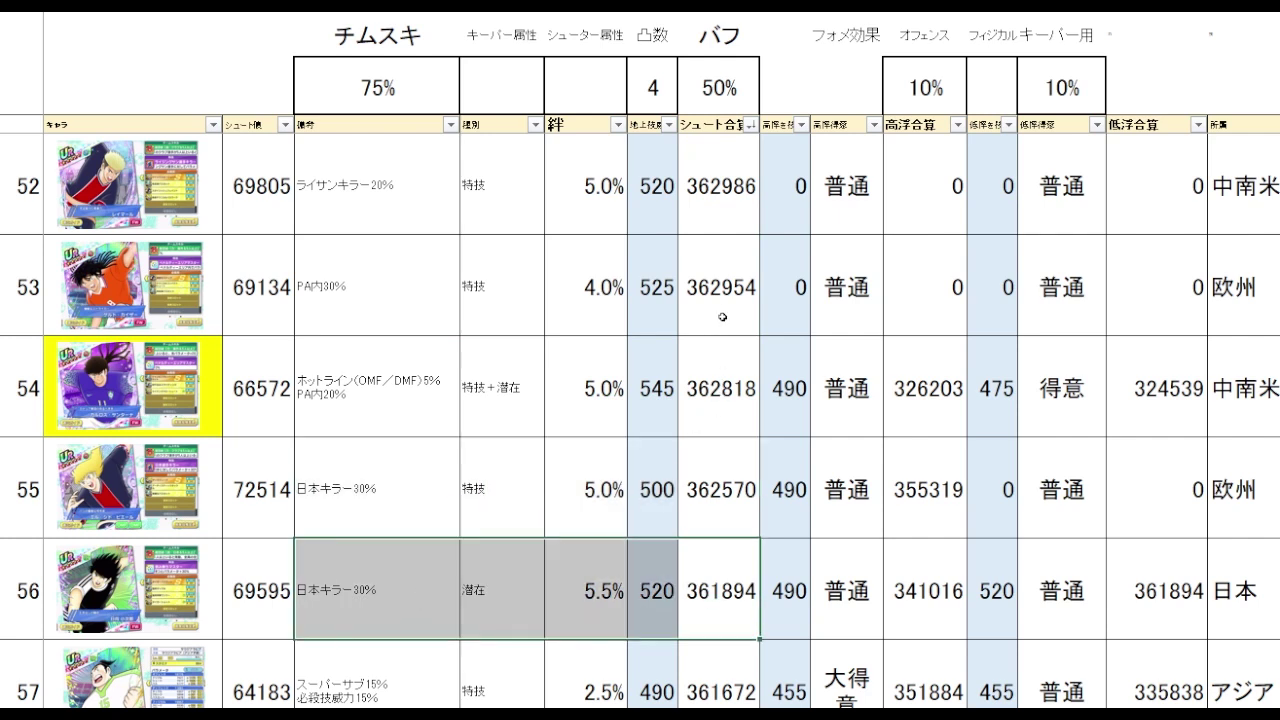
drag(724, 305, 343, 625)
click(418, 501)
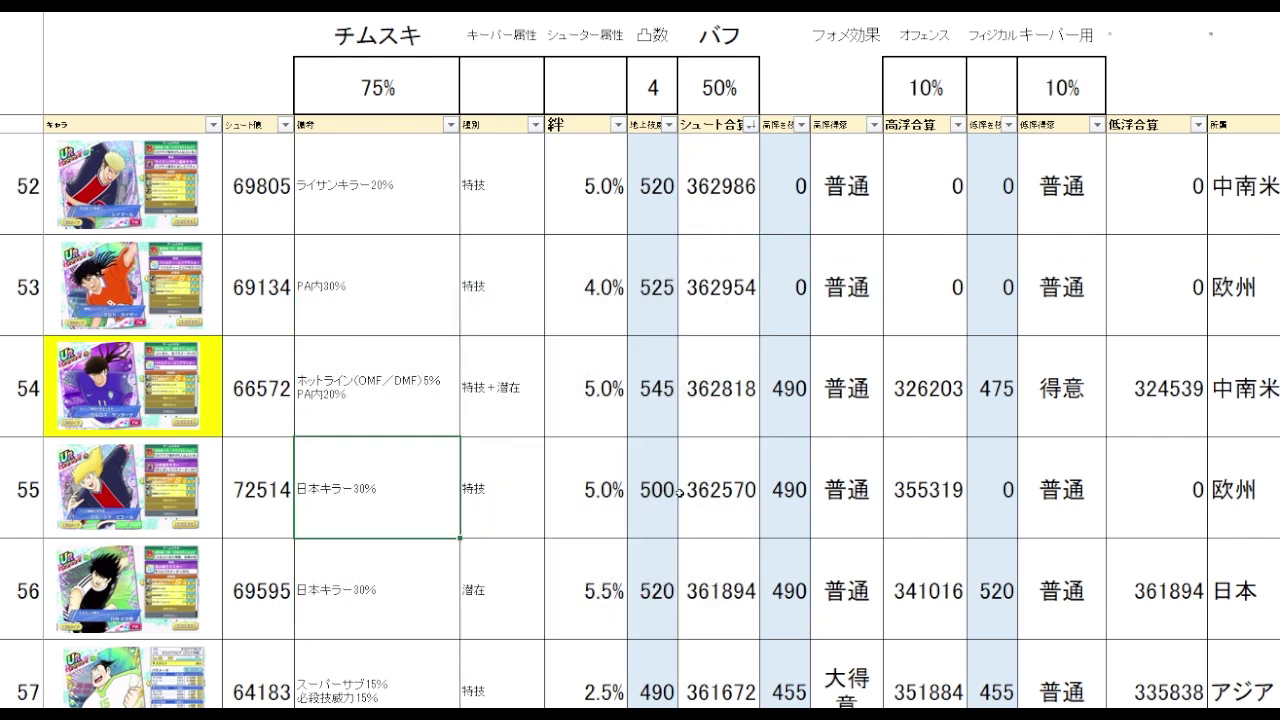
click(600, 490)
click(752, 350)
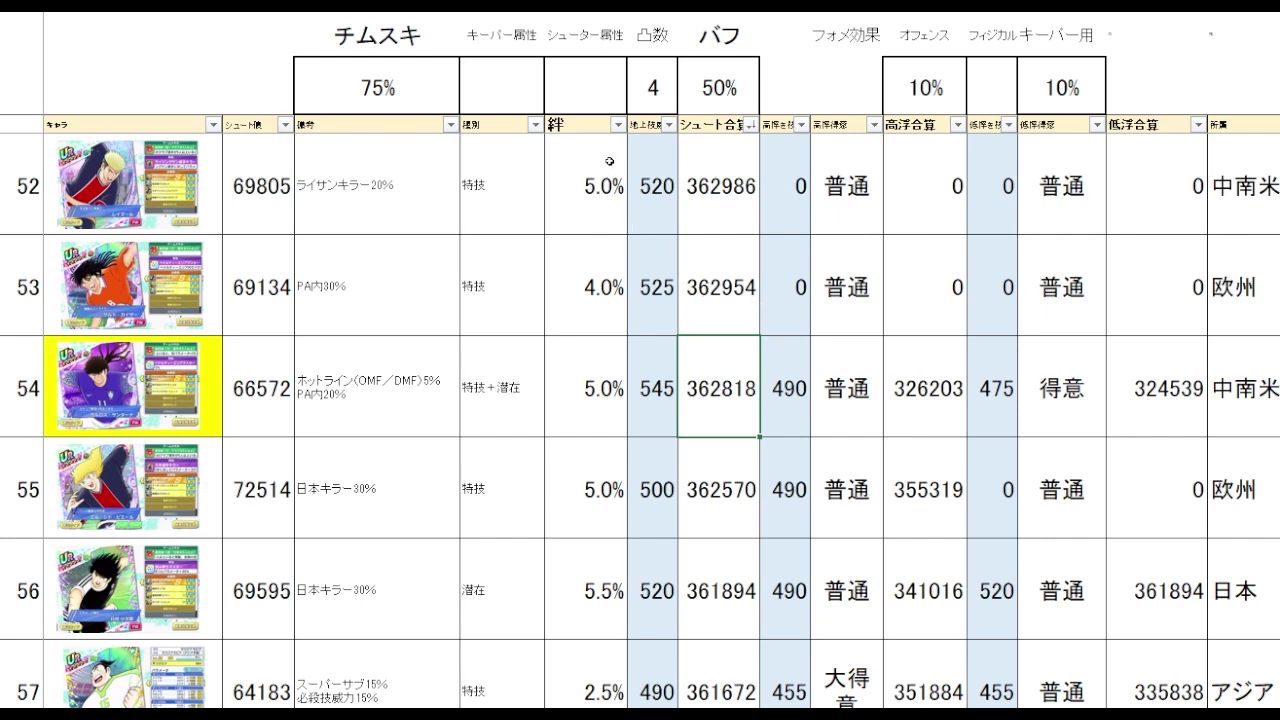
Step: Check the シュート合算 of row 54 with キーパー属性 set to 技, and clear the attribute again
click(606, 86)
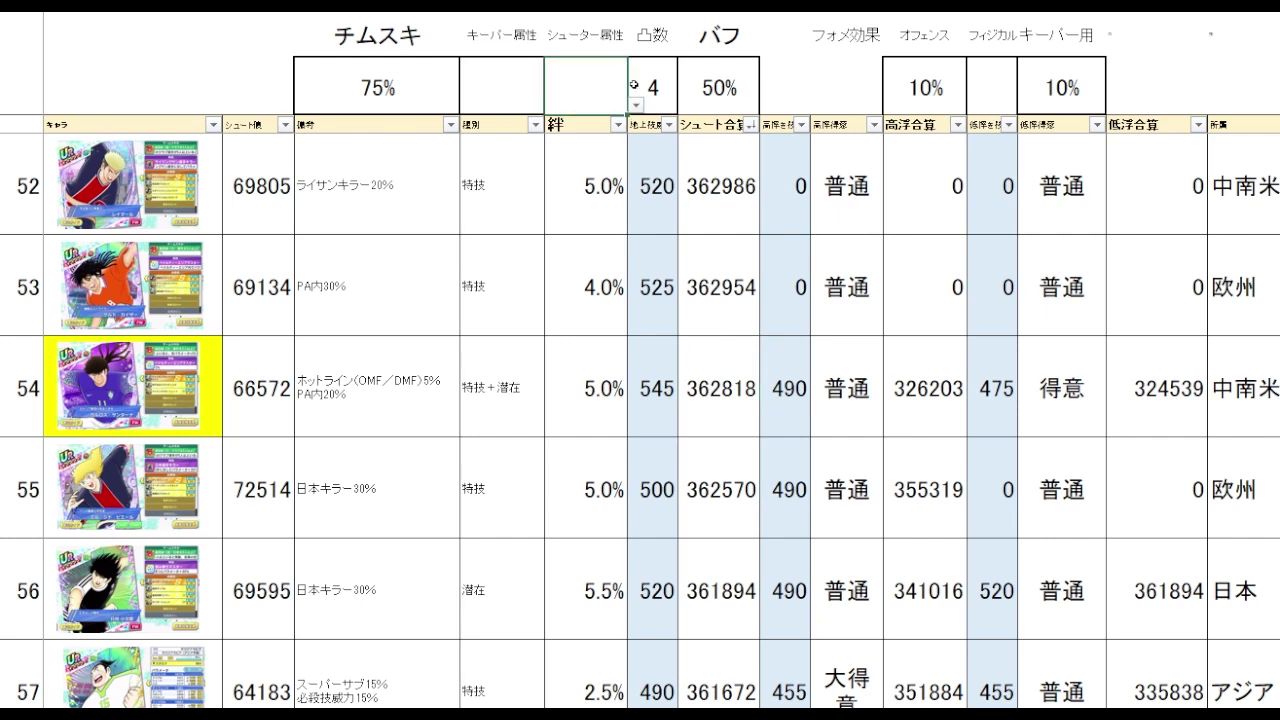
click(507, 97)
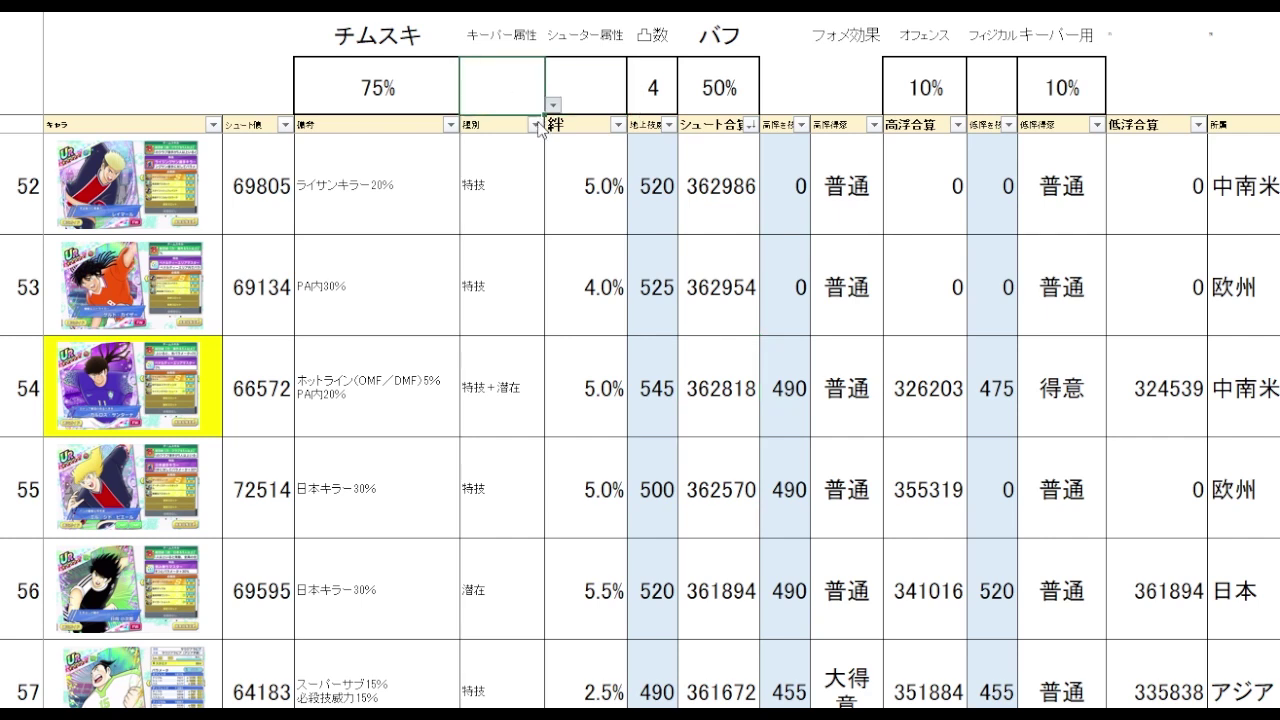
text(技)
click(727, 417)
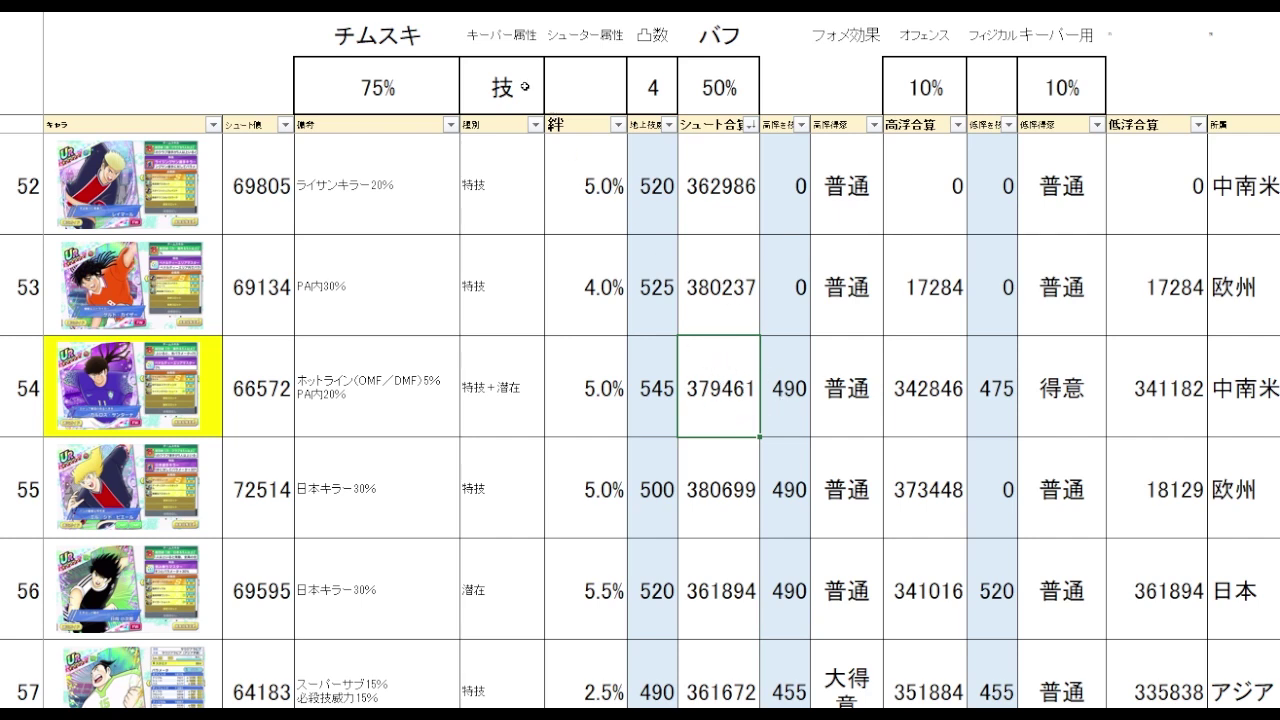
click(524, 86)
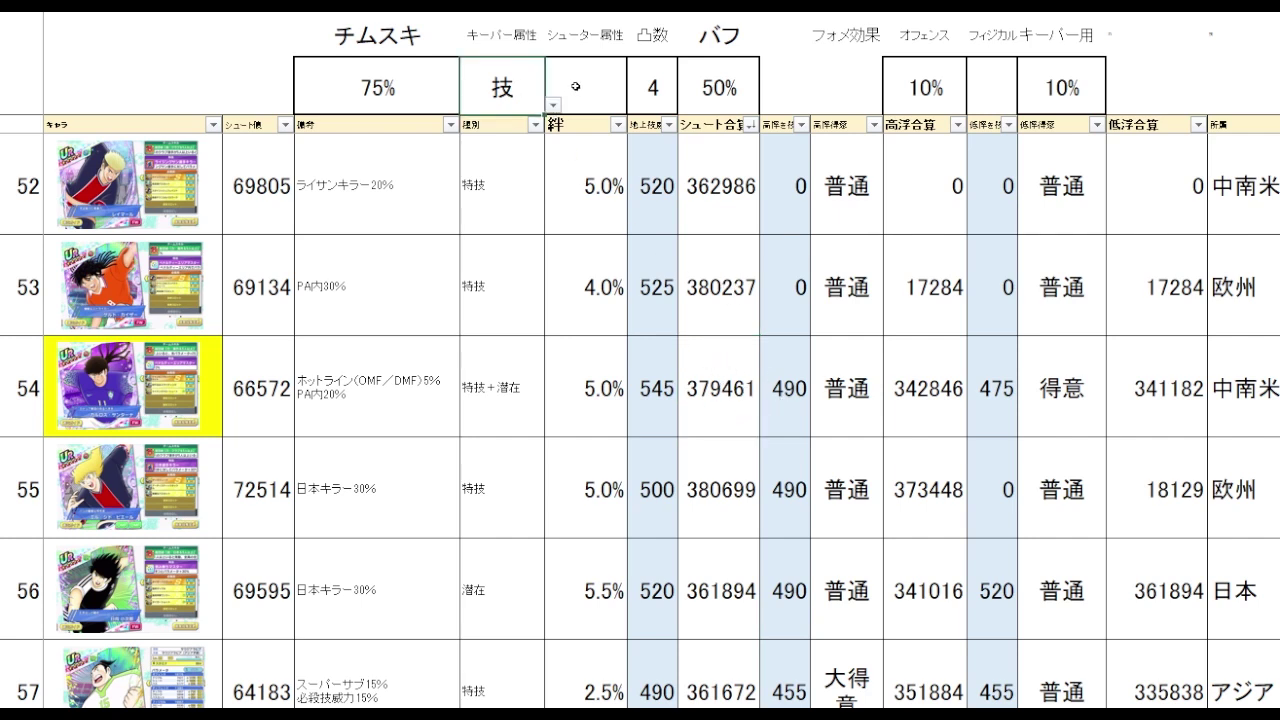
key(Delete)
Step: Examine the 備考 conditions and シュート合算 of the character in row 12
click(725, 442)
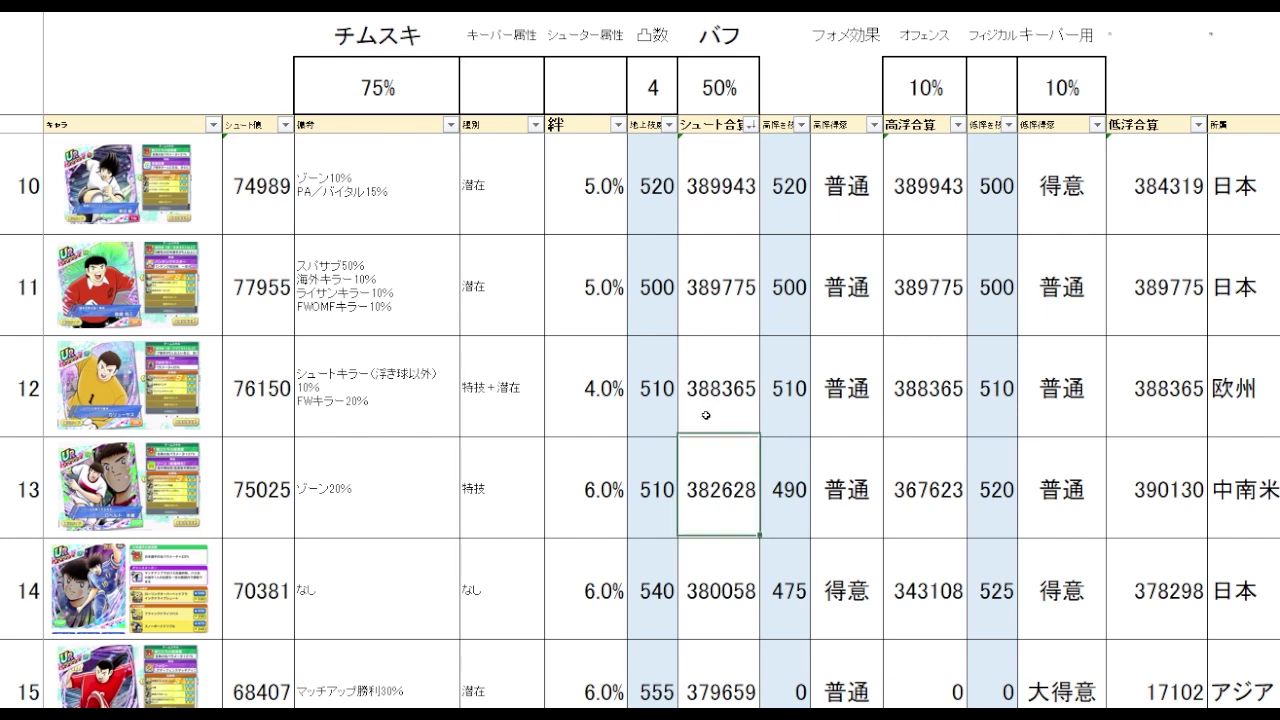
drag(706, 414, 401, 421)
click(371, 387)
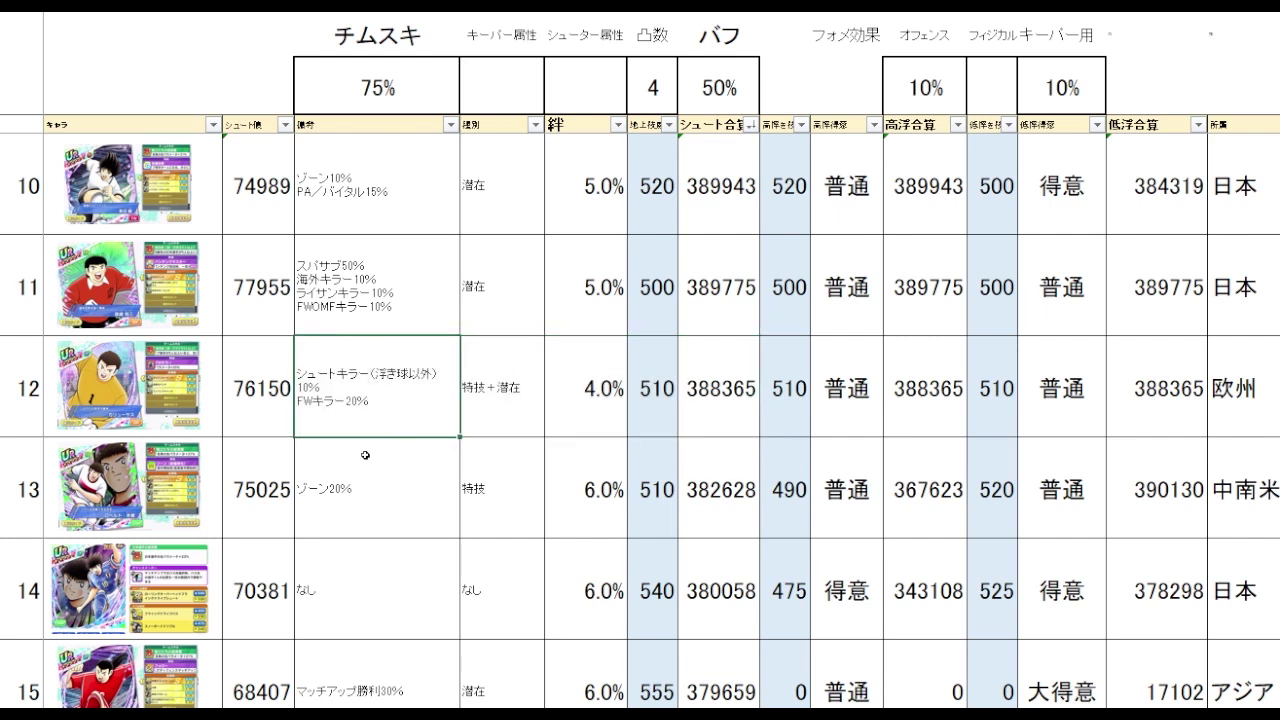
click(714, 425)
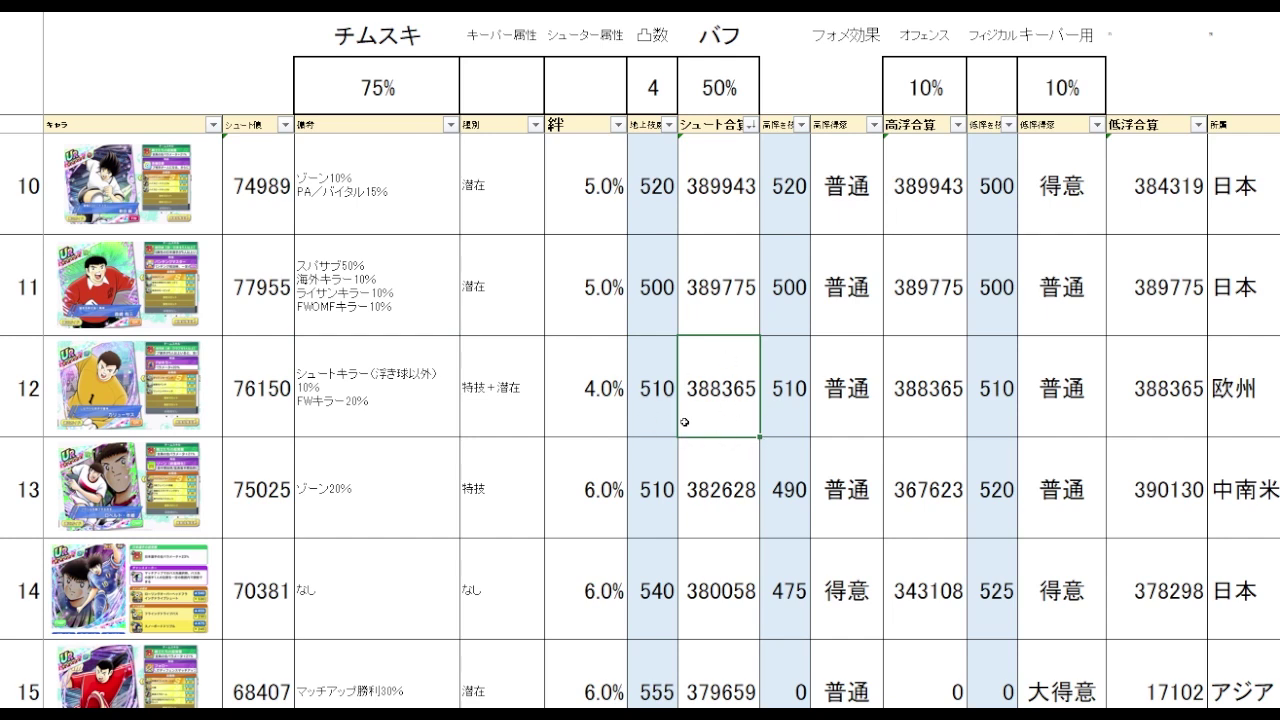
click(392, 421)
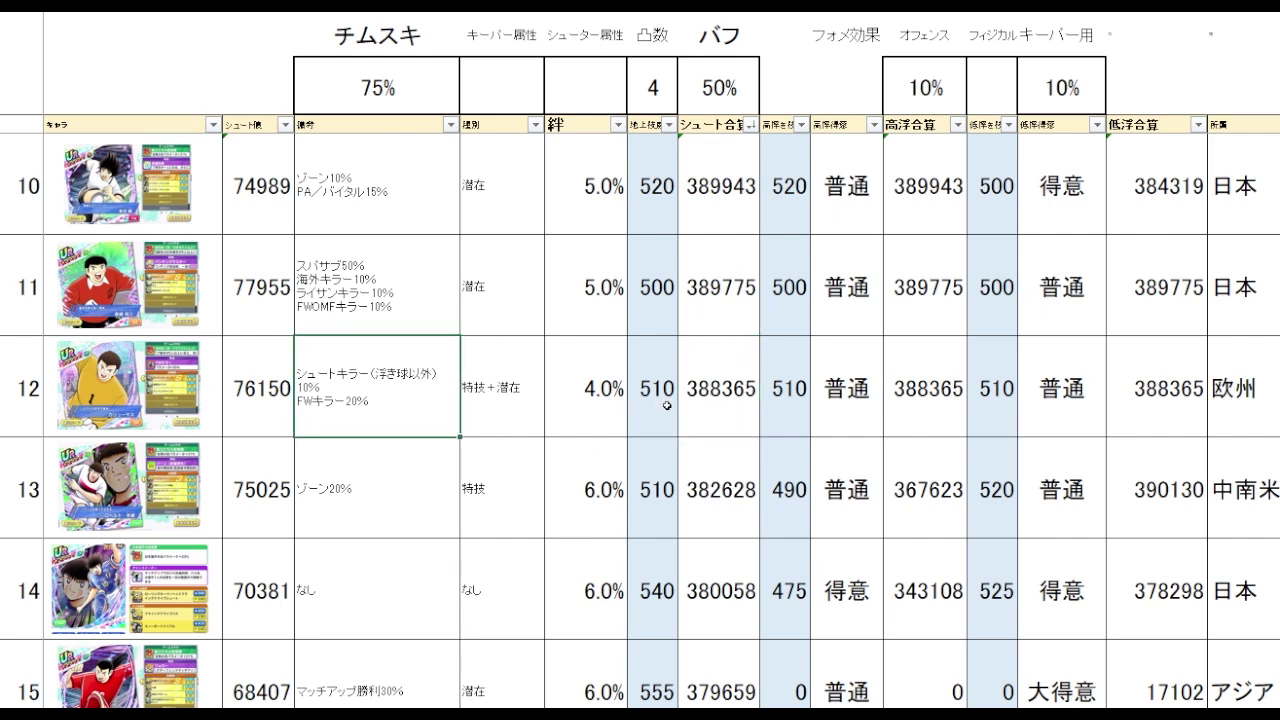
click(737, 411)
Step: Examine the 備考 conditions and シュート合算 of the highlighted character in row 61
scroll(737, 411, down, 16)
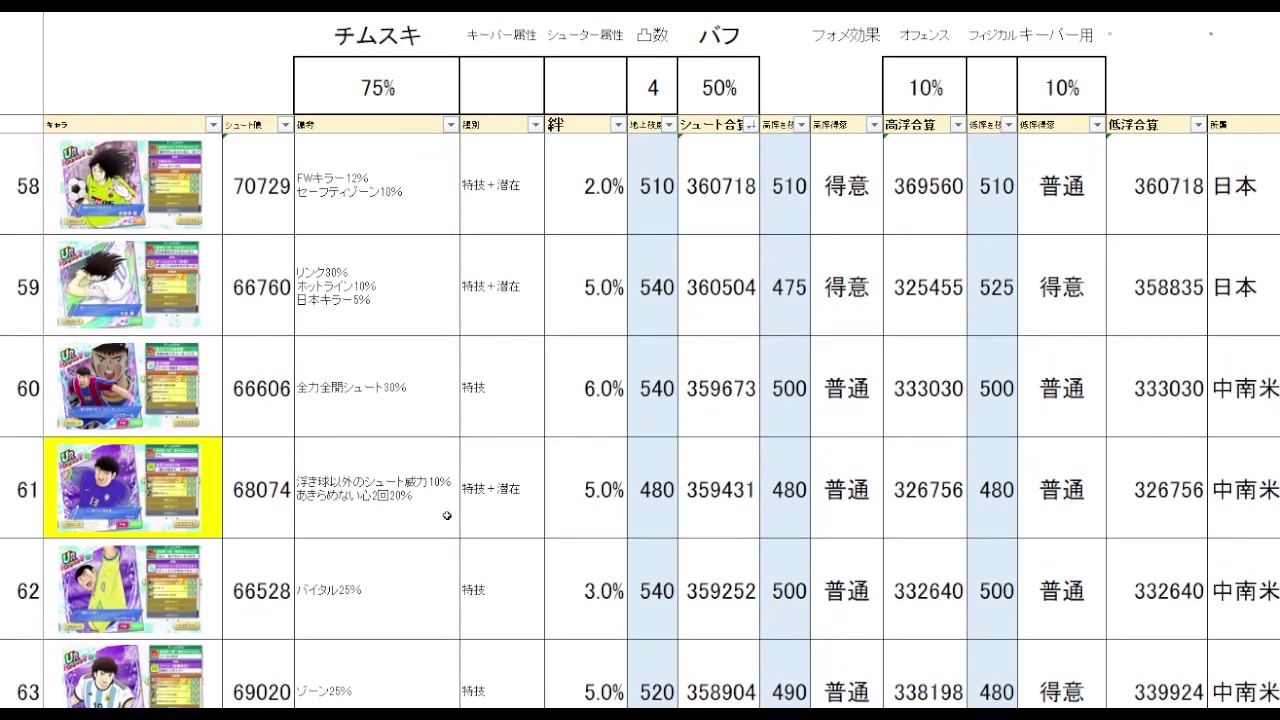
click(429, 513)
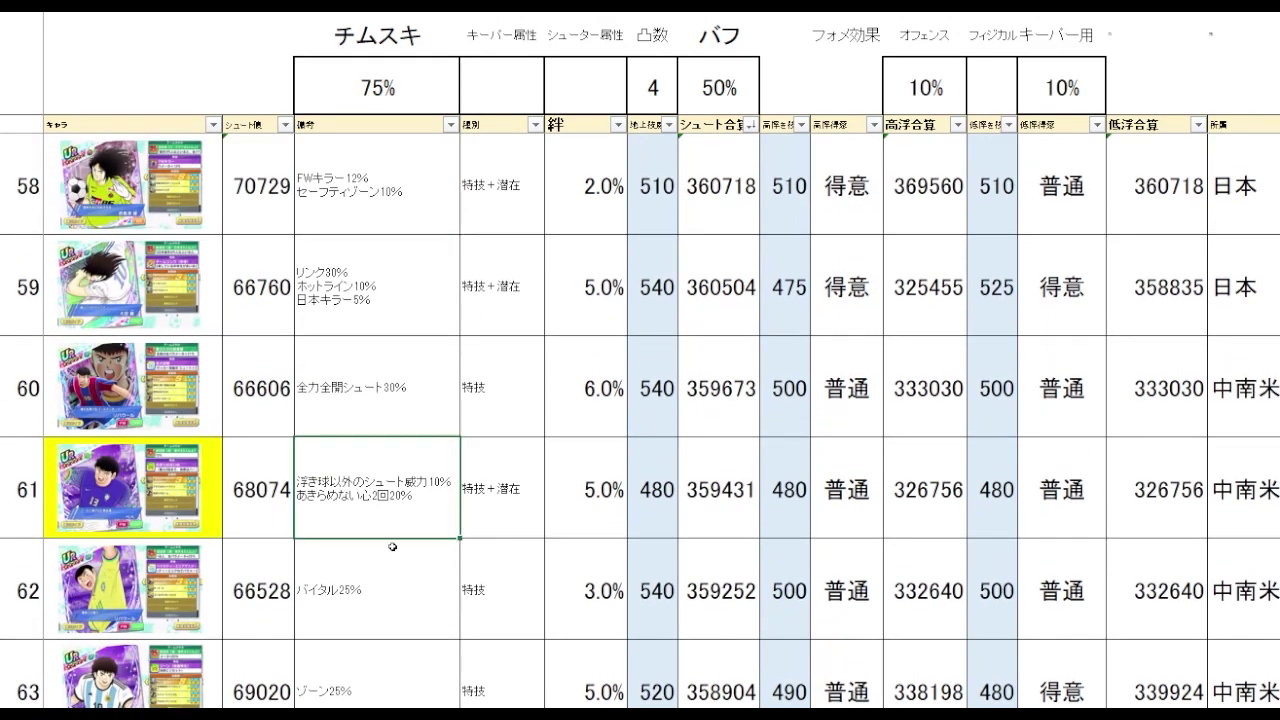
click(732, 514)
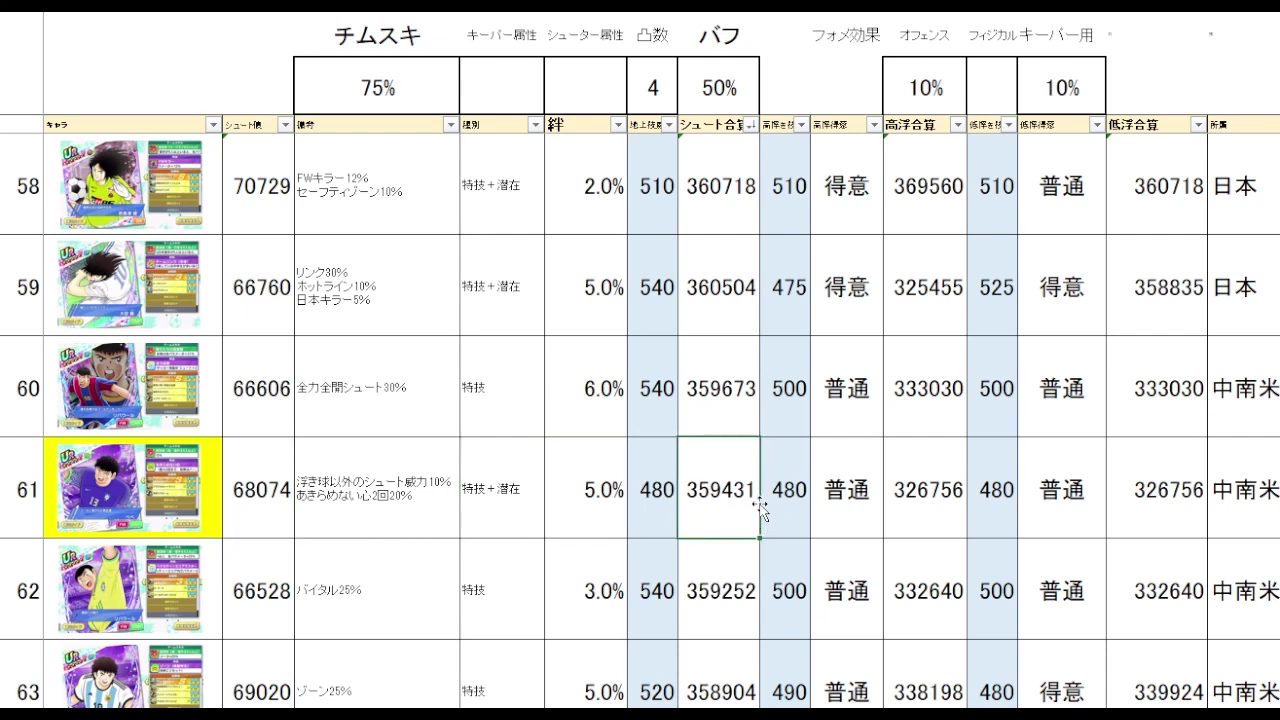
click(414, 521)
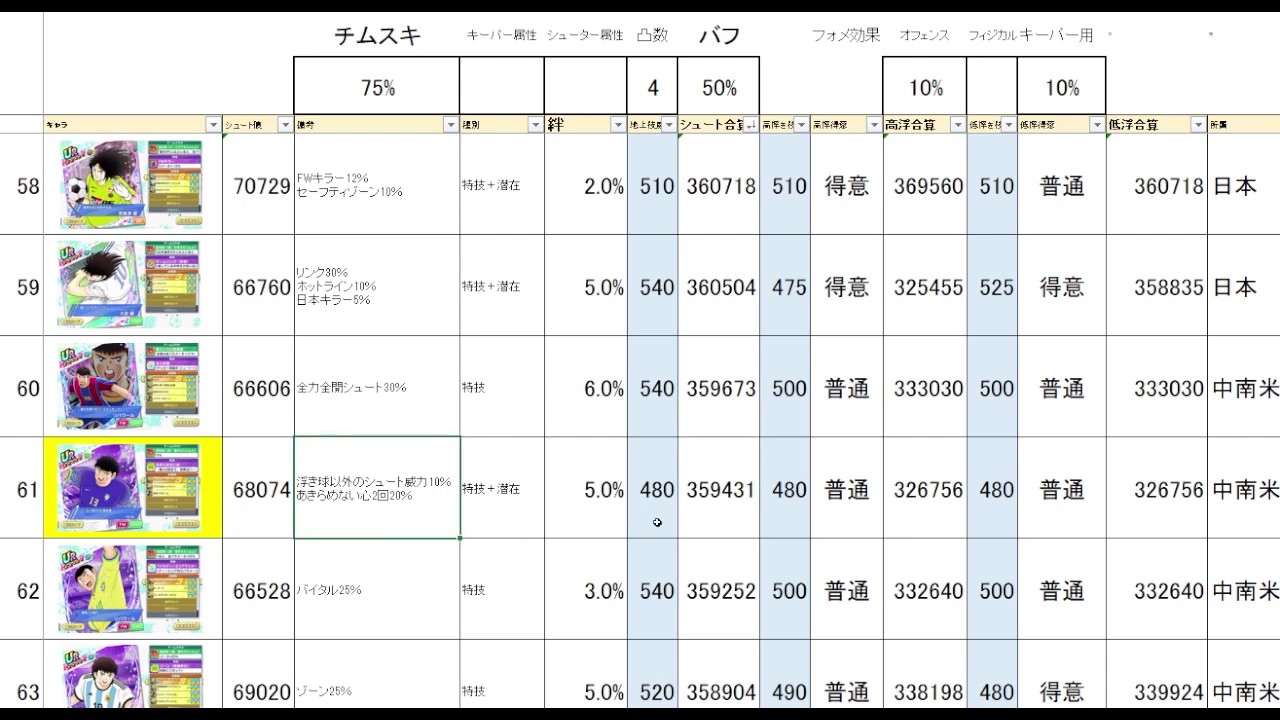
click(682, 522)
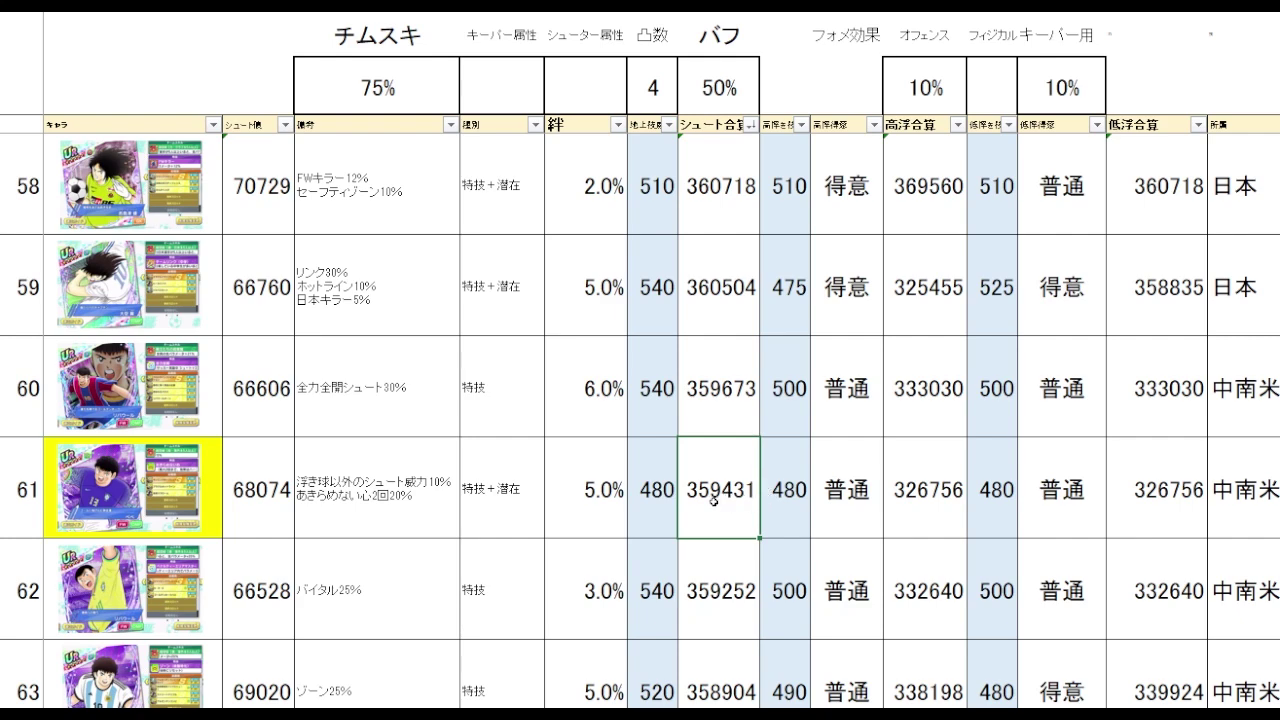
Step: Find row 111 in the shooter ranking and examine its 備考 condition and シュート合算
scroll(711, 494, up, 1)
scroll(711, 494, up, 1)
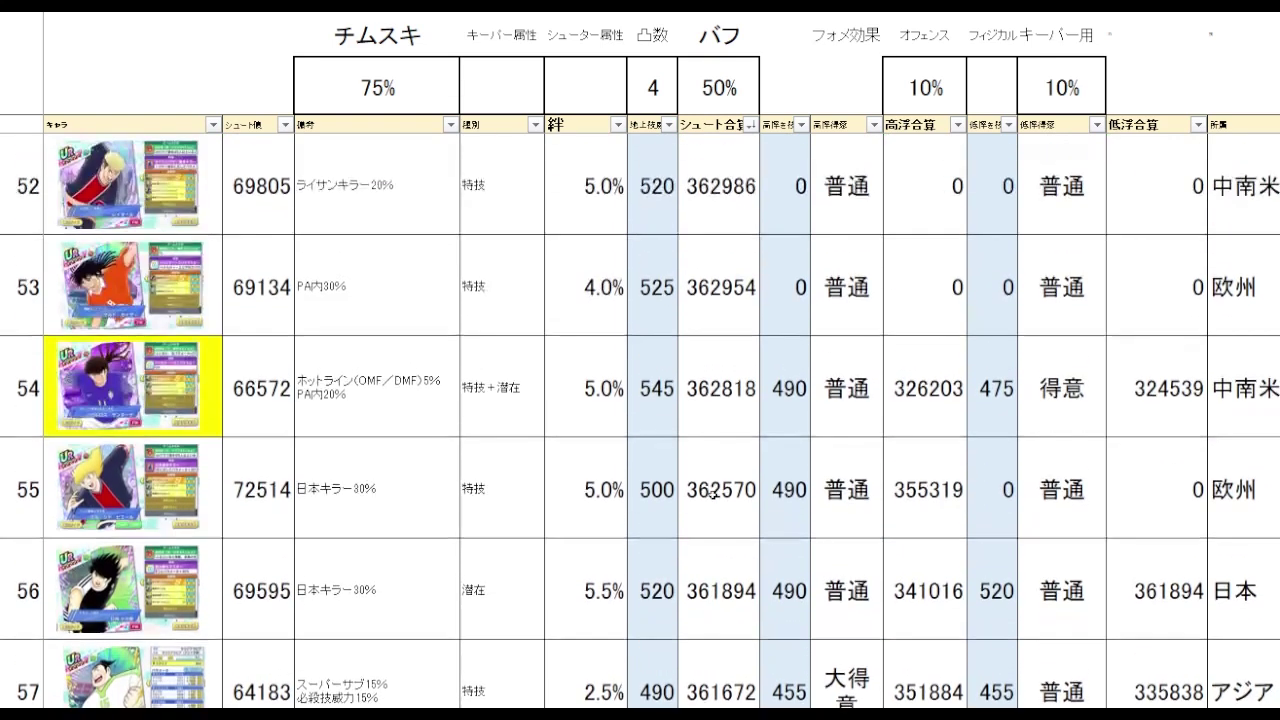
scroll(713, 427, down, 19)
drag(717, 424, 399, 419)
click(738, 418)
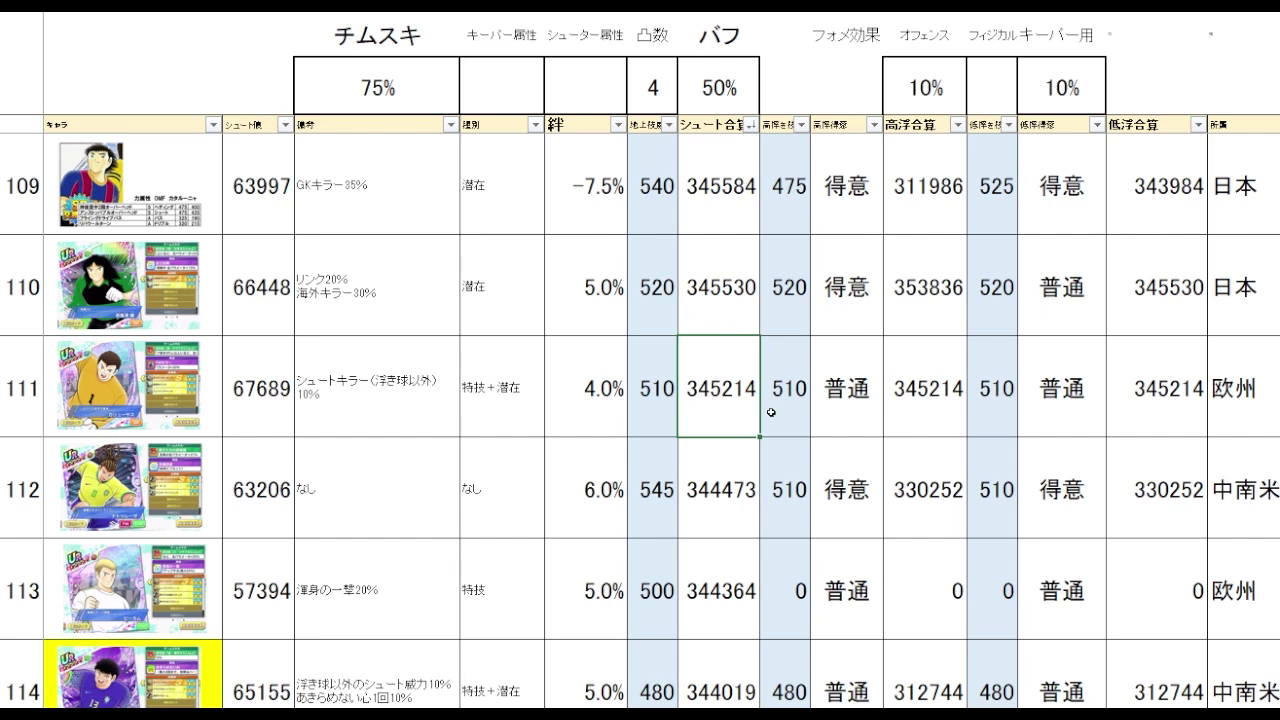
Step: Compare the シュート合算 of the highlighted character in row 114 with that of row 111
scroll(771, 412, down, 1)
click(707, 430)
drag(715, 425, 719, 367)
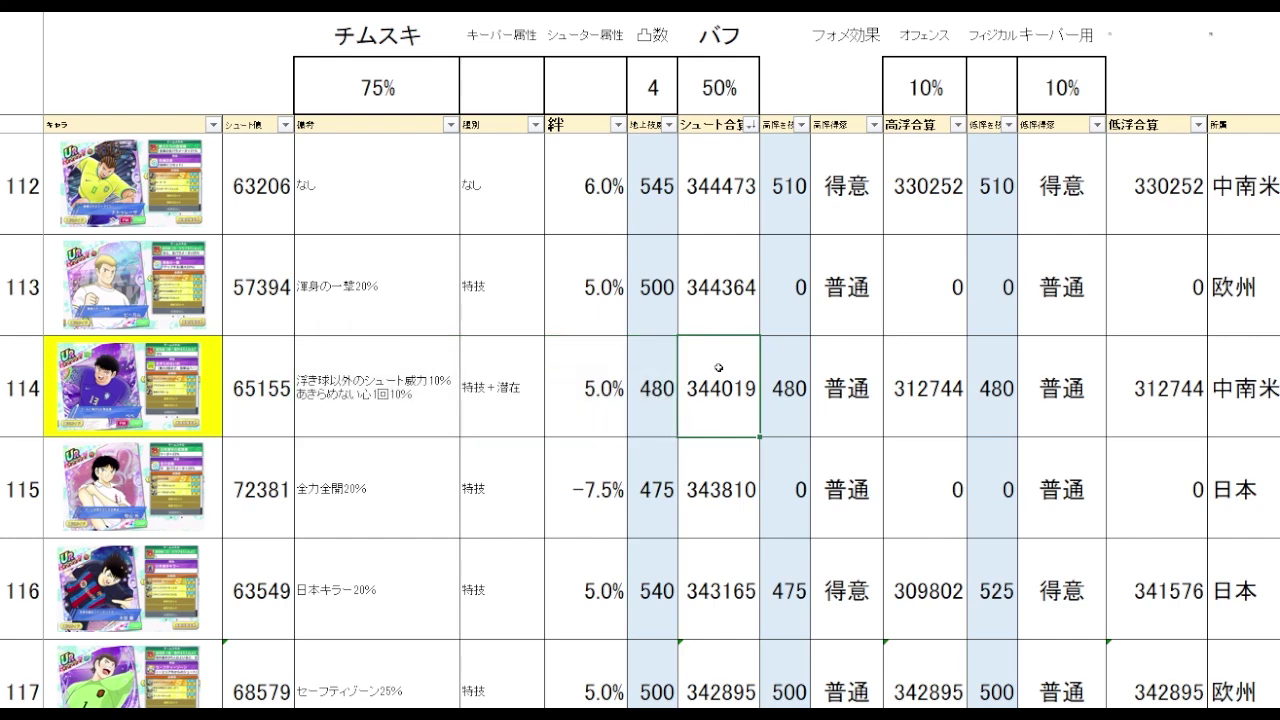
key(Up)
key(Up)
key(Up)
key(Up)
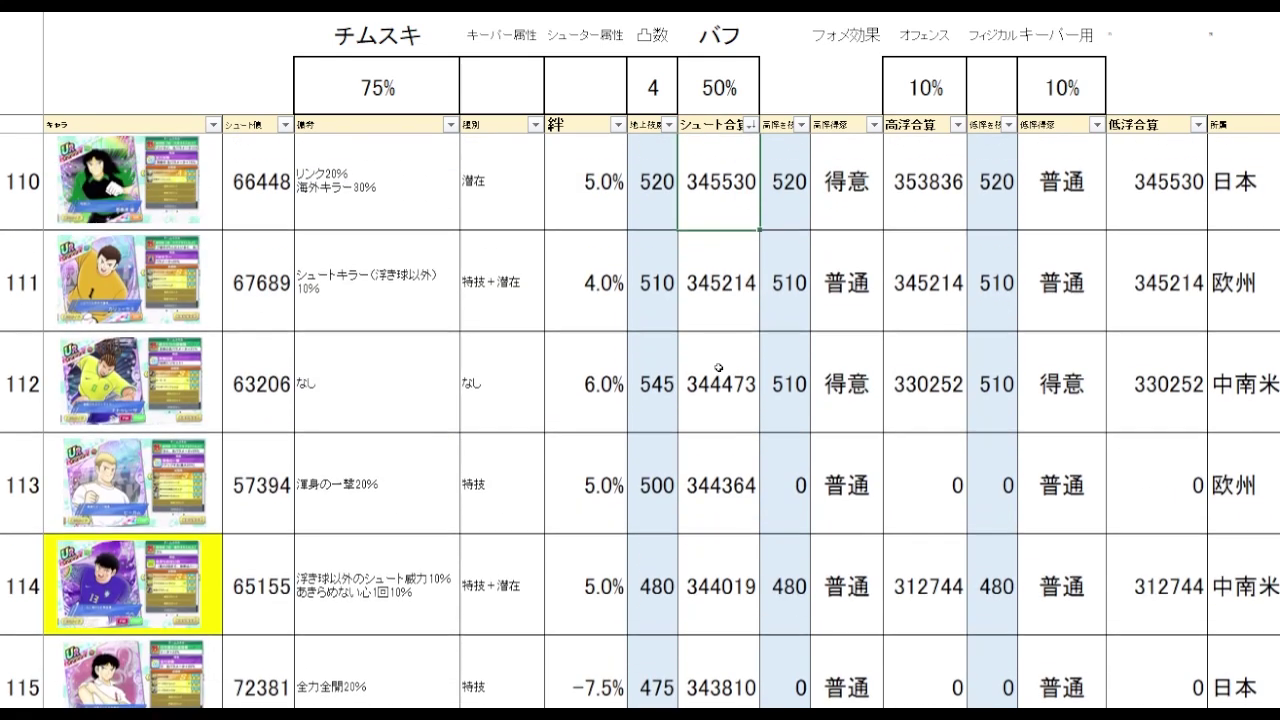
key(Down)
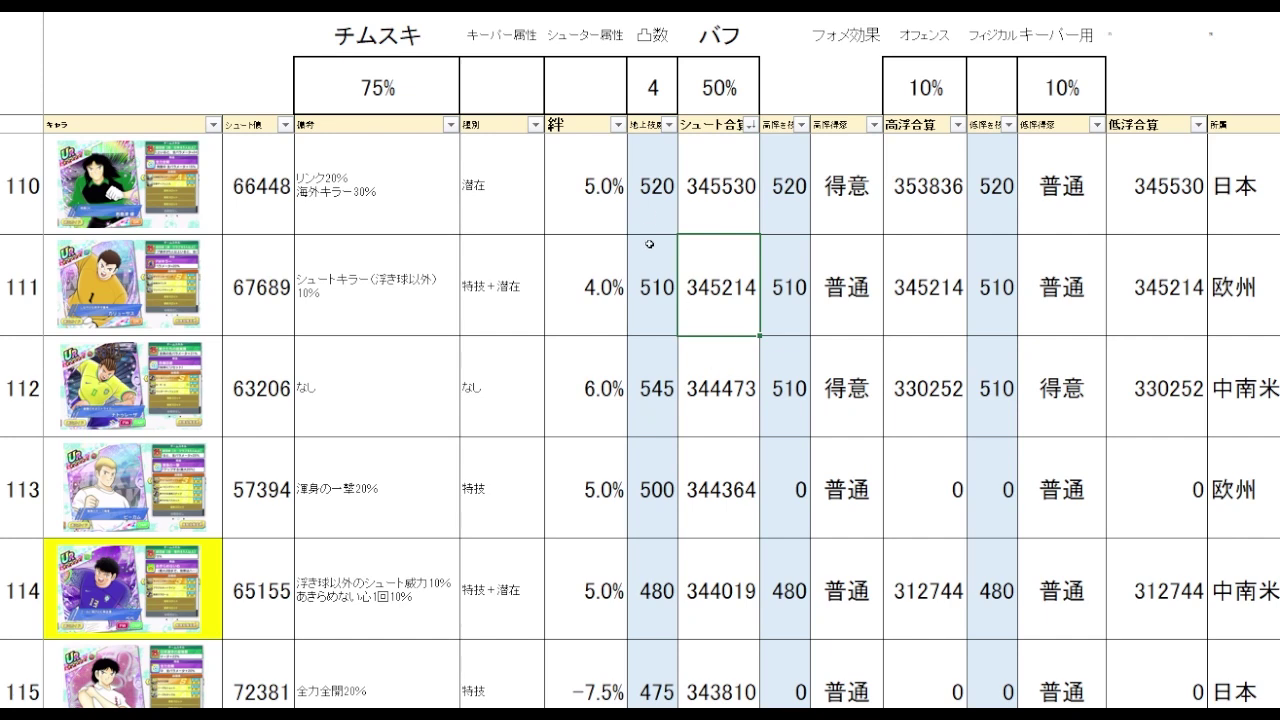
Step: Set キーパー属性 to 速 and compare the シュート合算 values of rows 114 and 111
click(481, 60)
text(速)
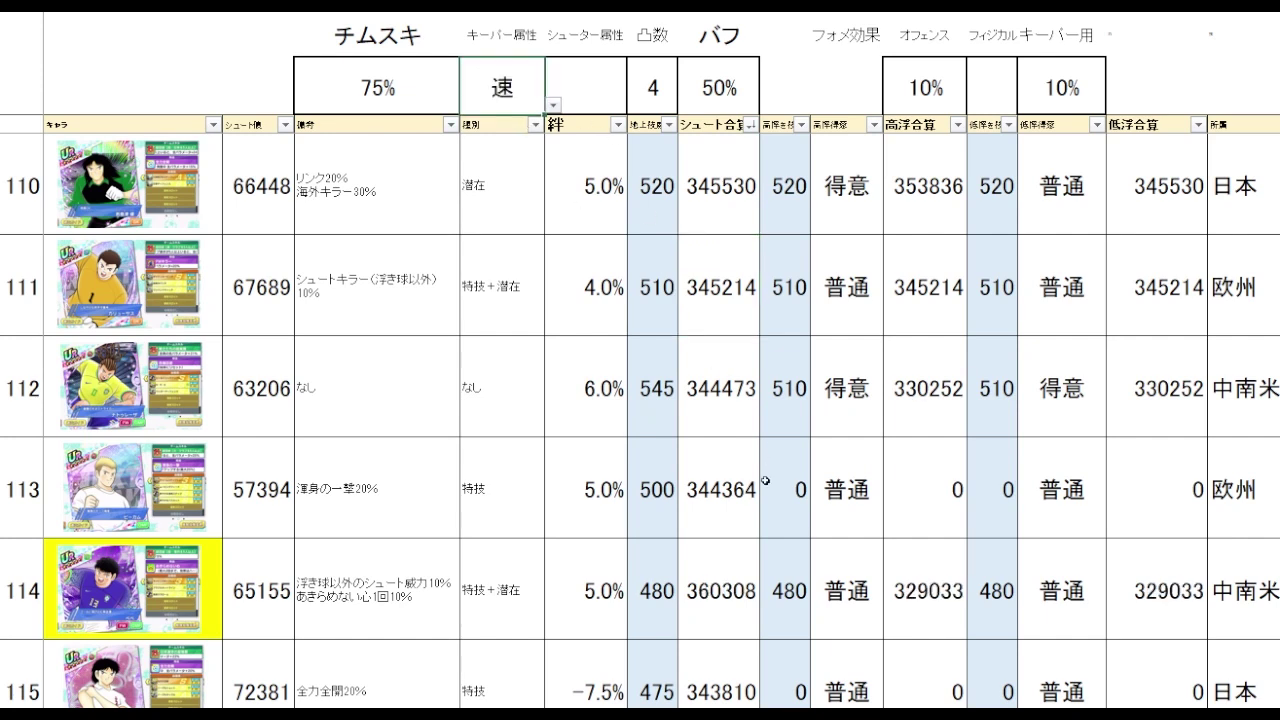
click(737, 607)
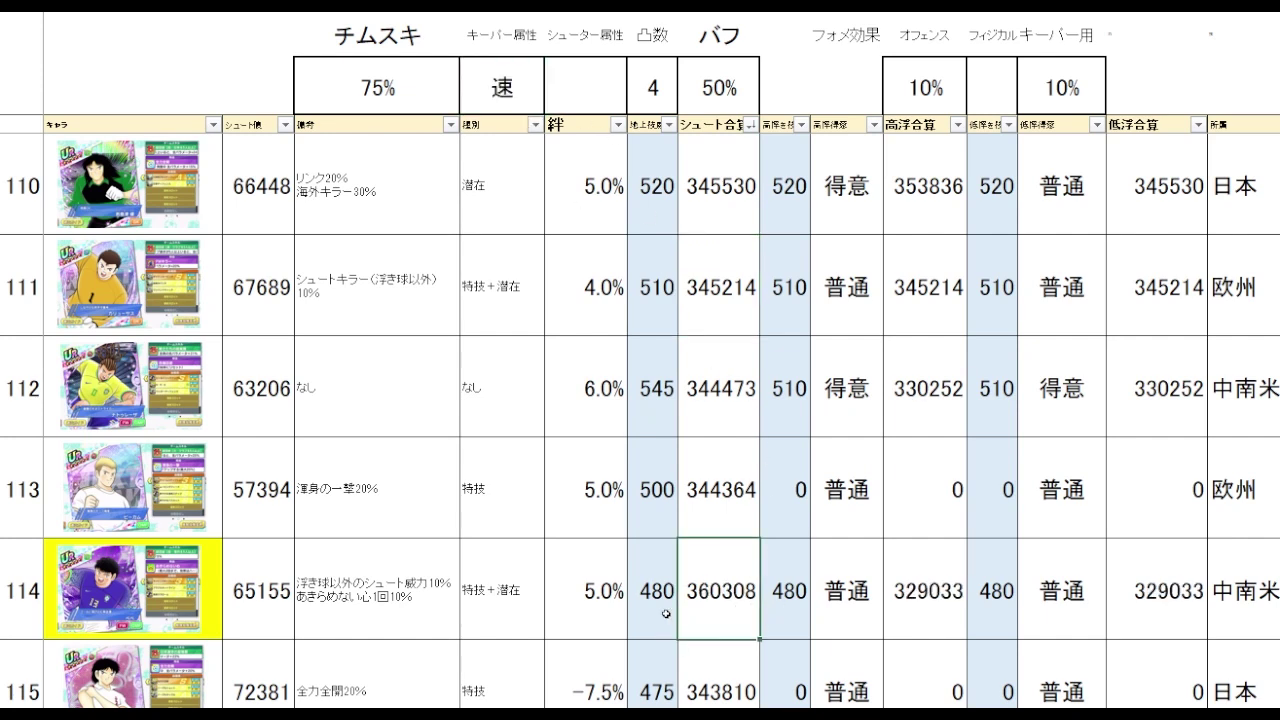
click(415, 599)
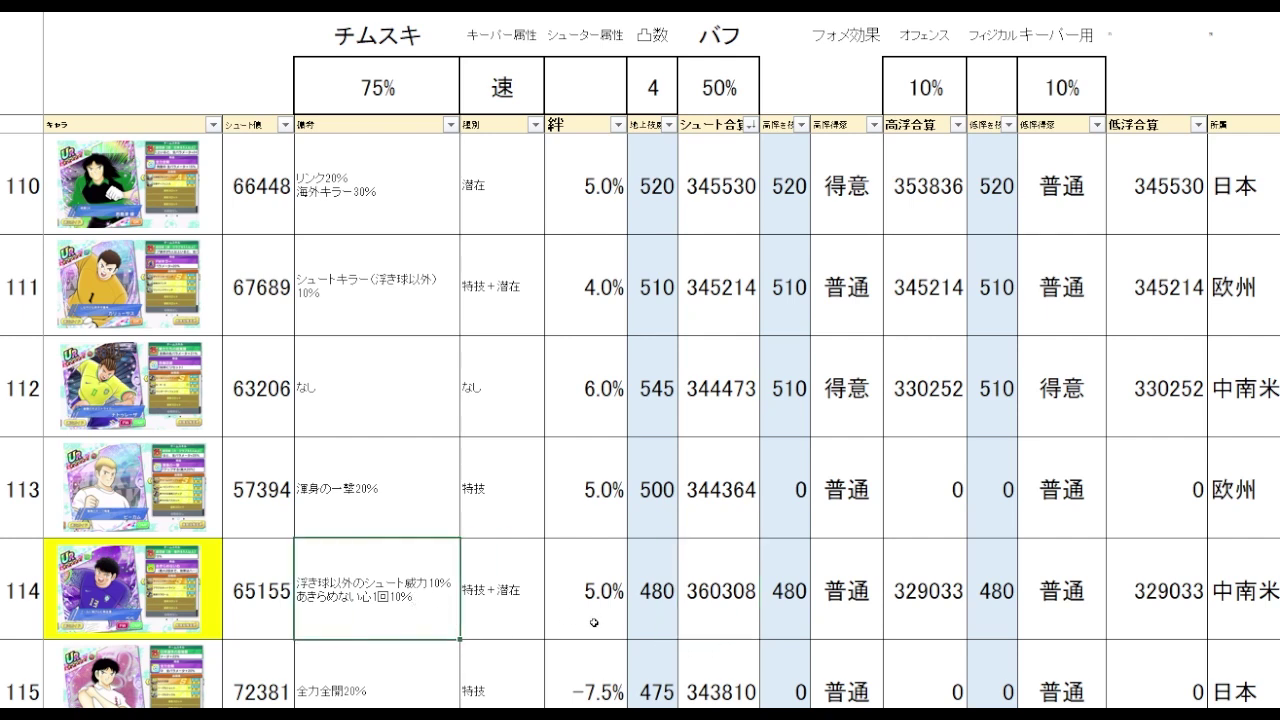
click(720, 608)
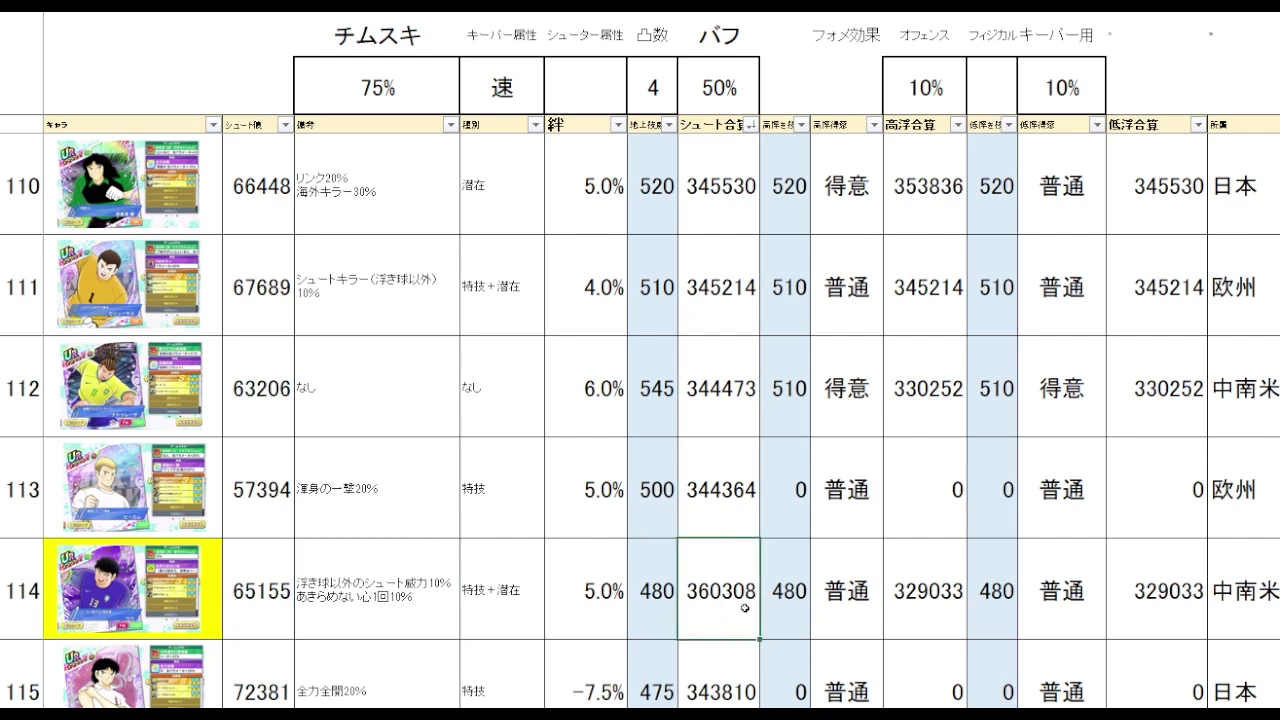
click(730, 303)
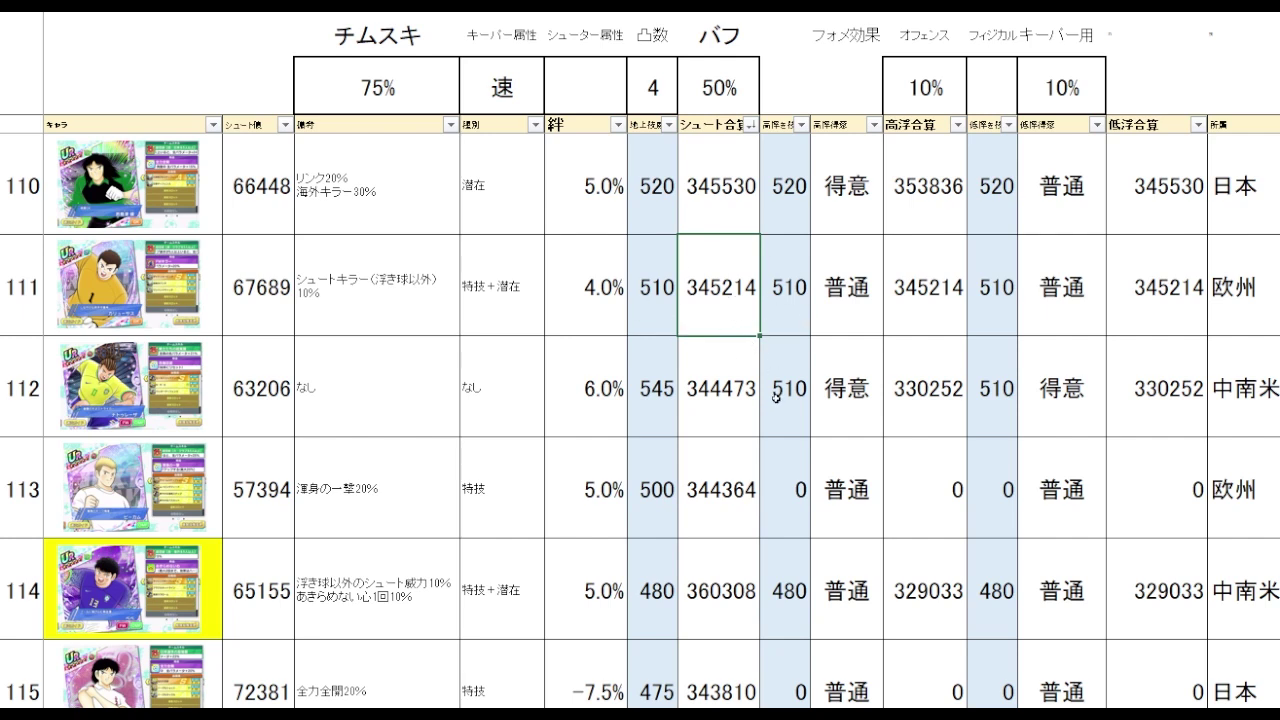
Step: Clear the キーパー属性 value above the shooter ranking table
click(508, 84)
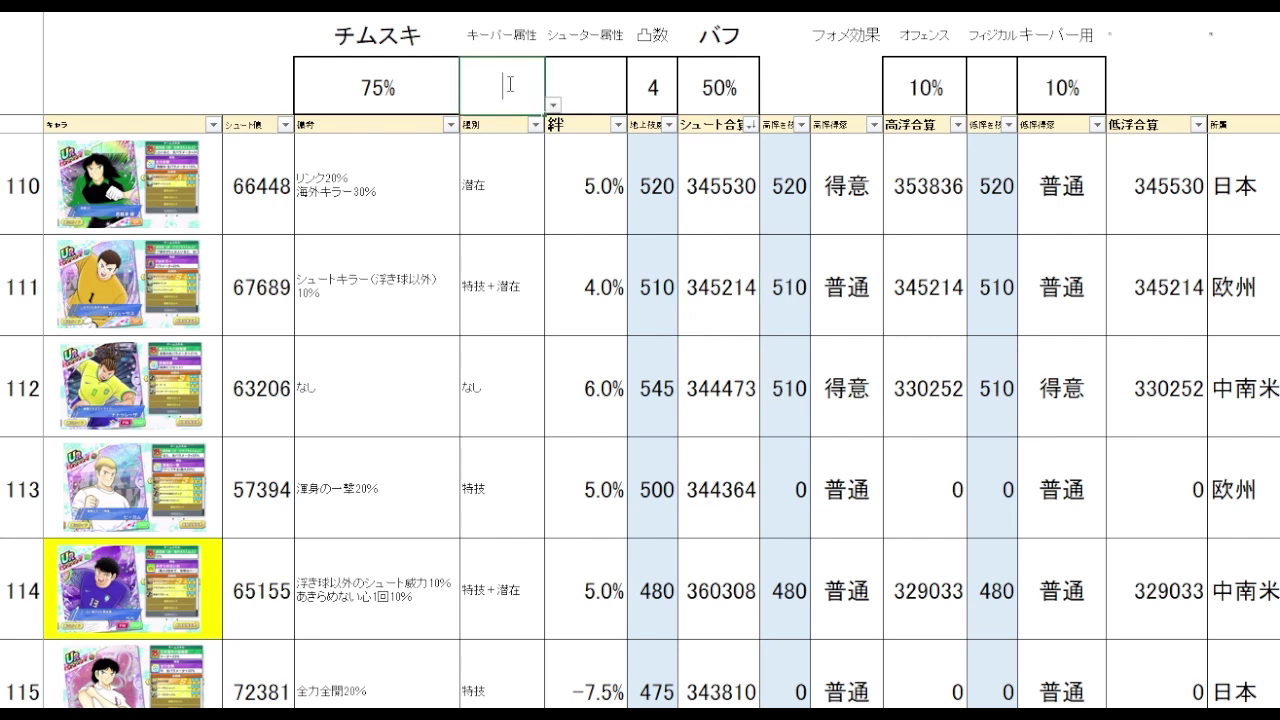
key(Delete)
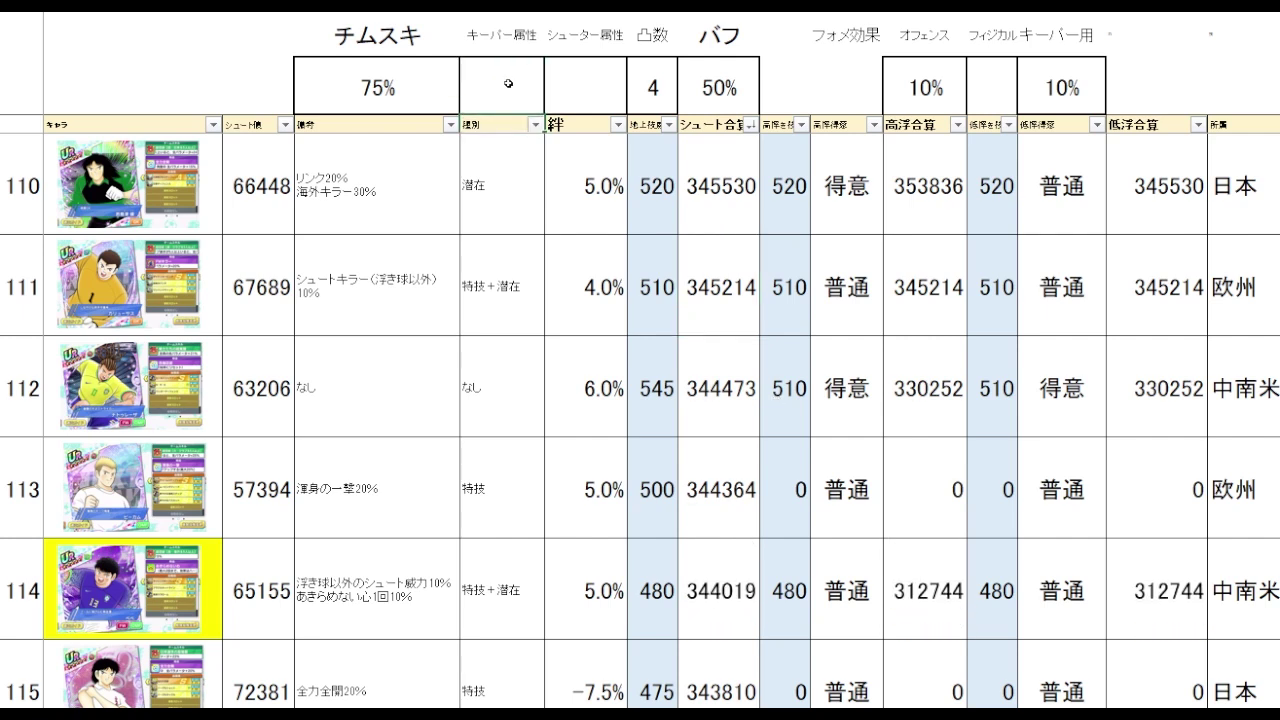
click(743, 383)
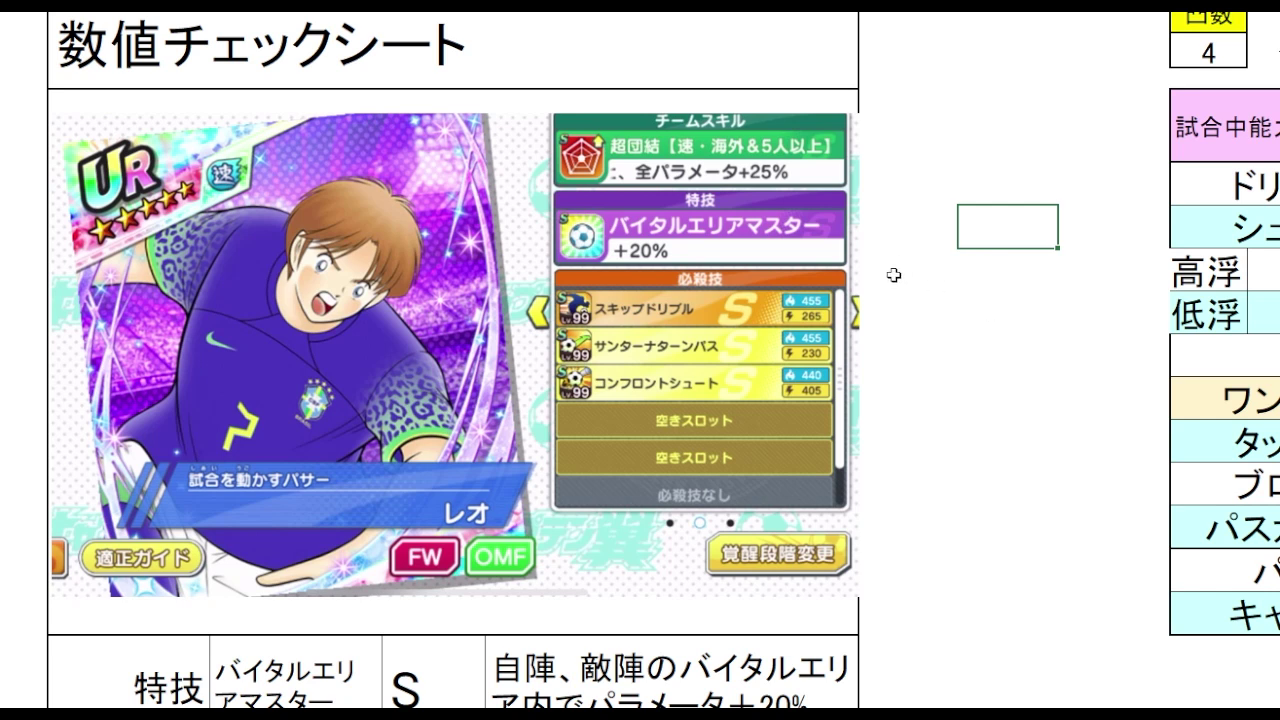
Step: Review the 特技, チムスキ and first 潜在 skill of レオ in the 数値チェックシート
click(917, 322)
drag(918, 340, 935, 429)
click(934, 429)
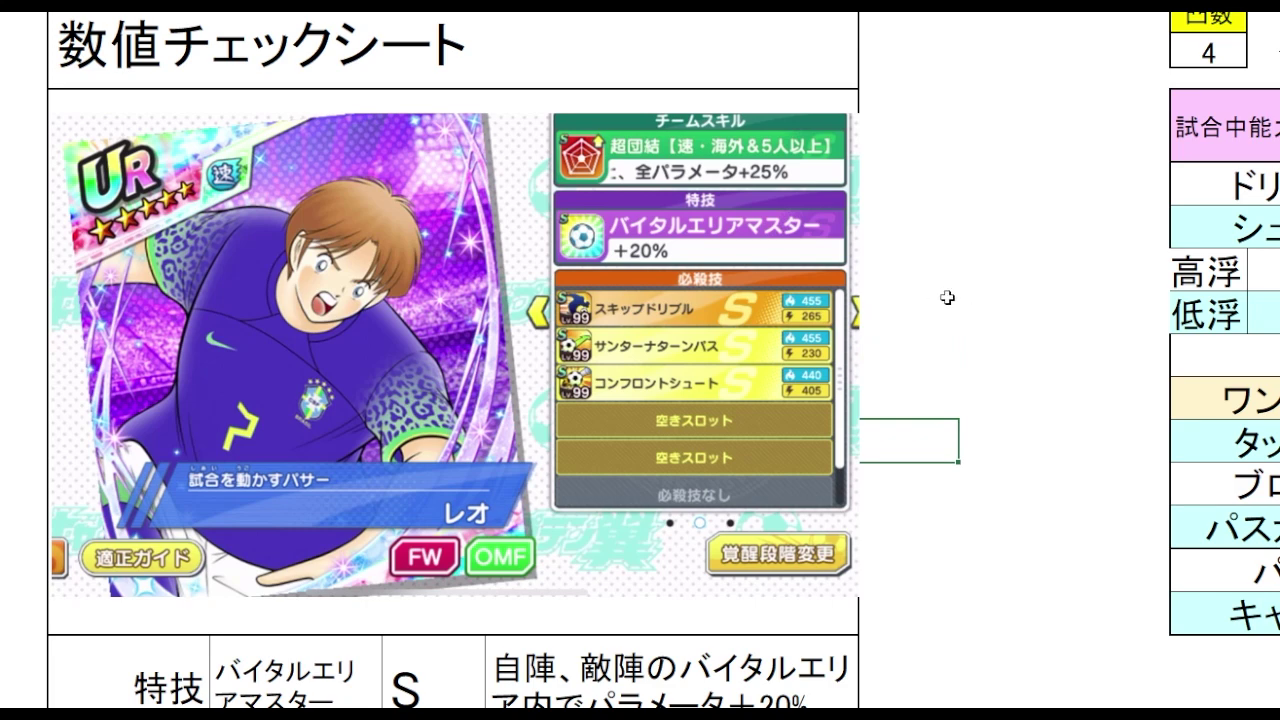
scroll(966, 269, down, 5)
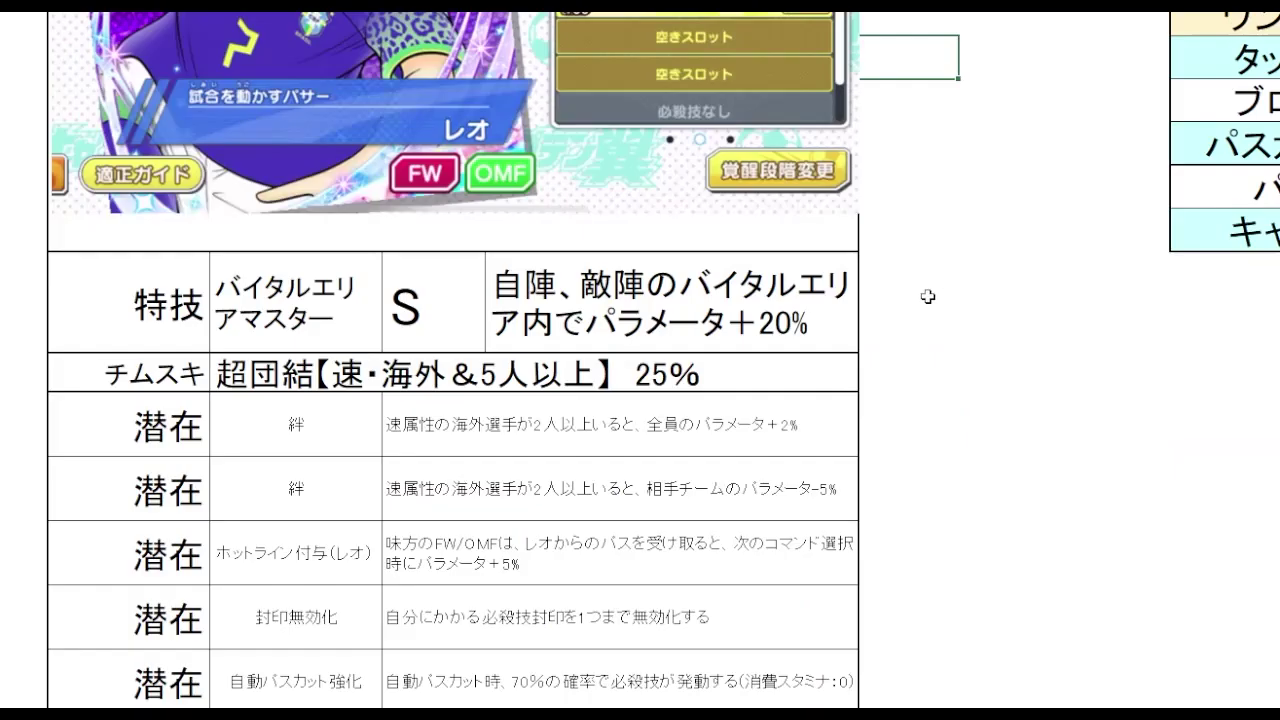
click(929, 292)
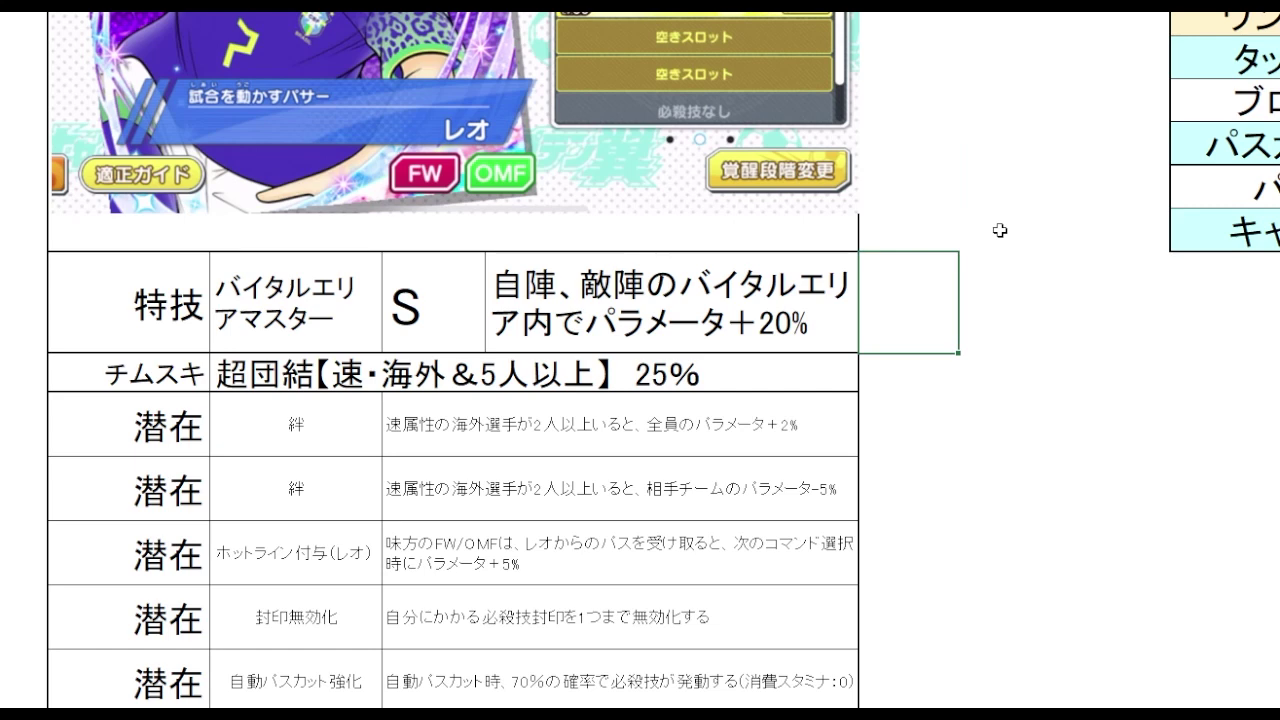
click(940, 382)
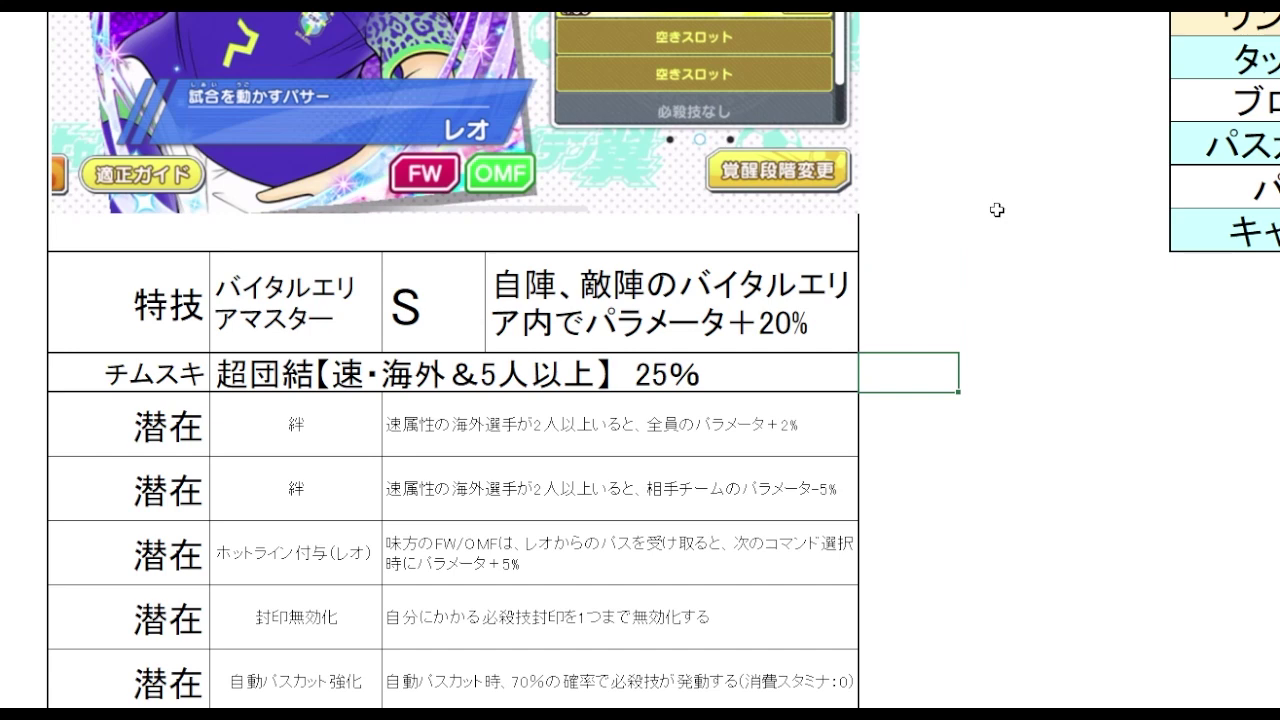
click(932, 411)
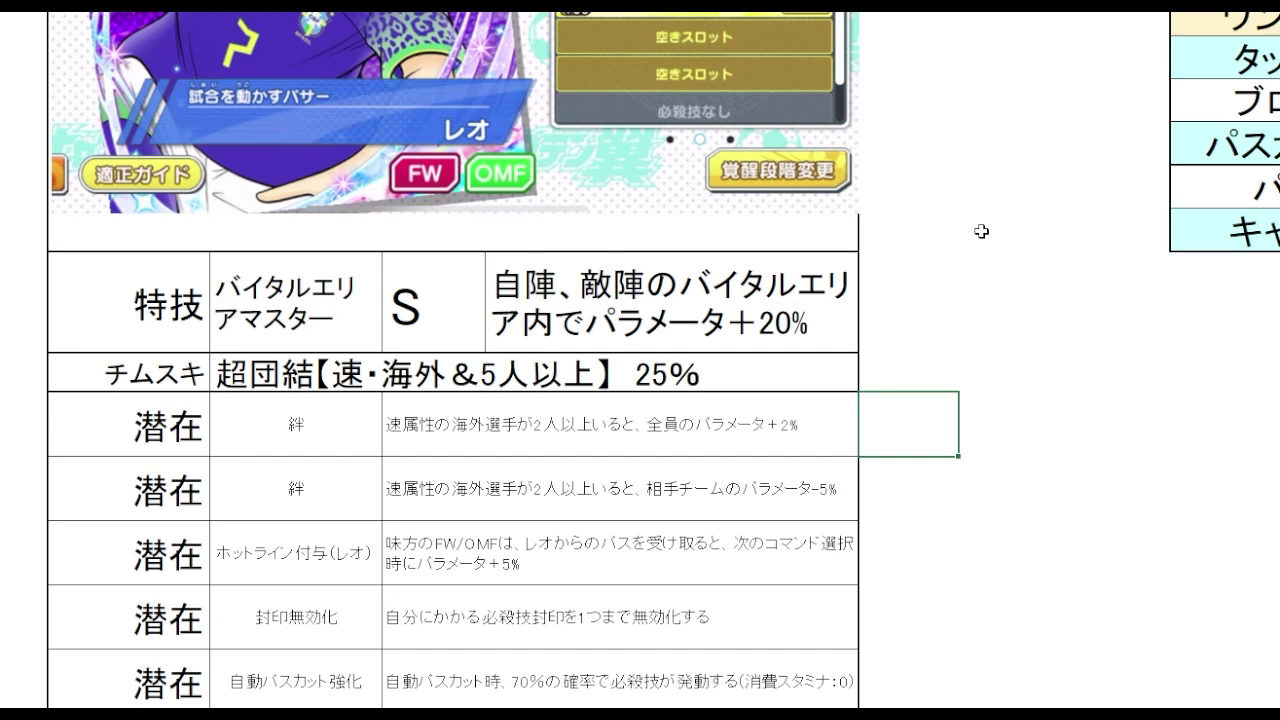
Step: Review レオ's remaining 潜在 skills, from the second 絆 through ホットライン付与, 封印無効化 and 自動パスカット強化
click(946, 502)
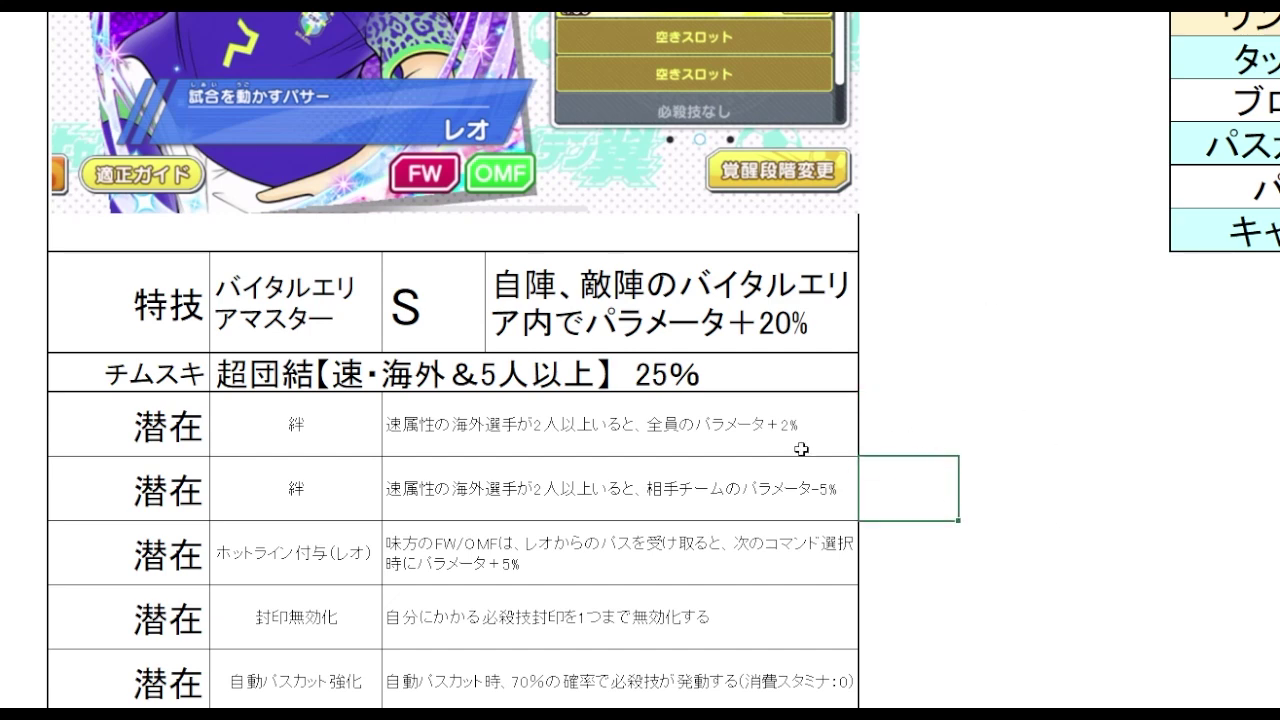
drag(801, 449, 908, 510)
scroll(987, 220, down, 1)
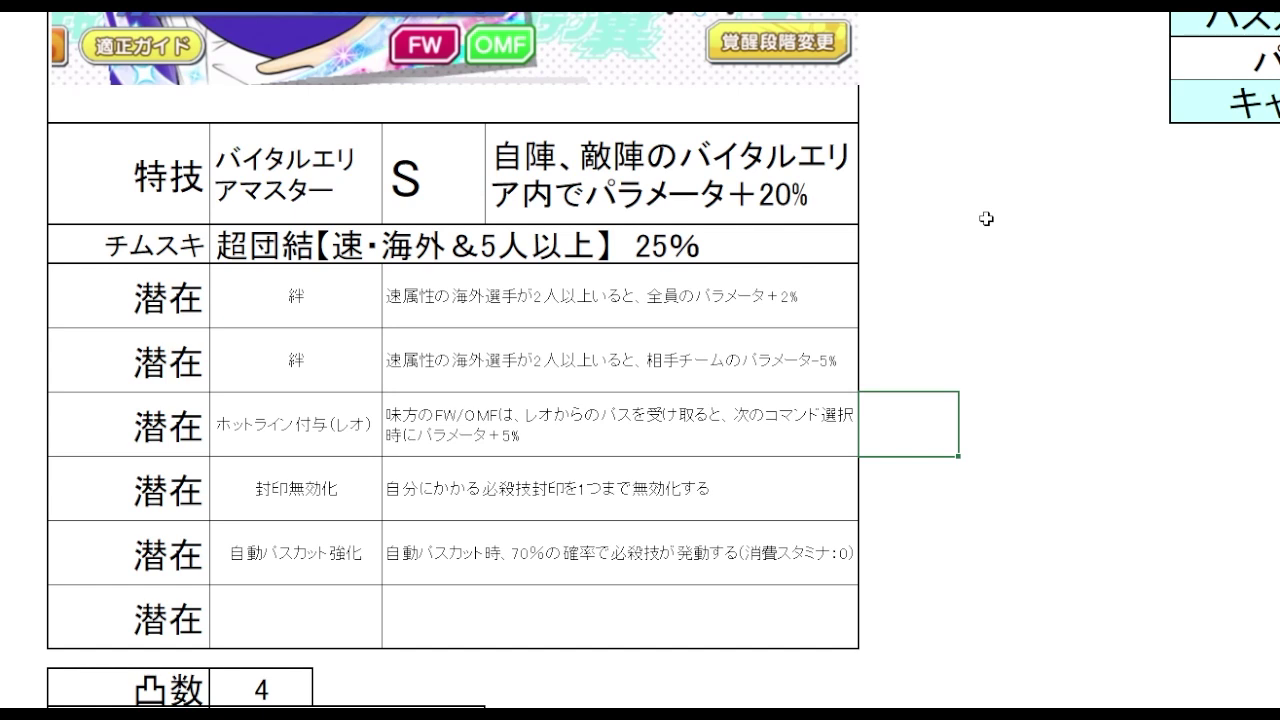
click(908, 498)
click(789, 491)
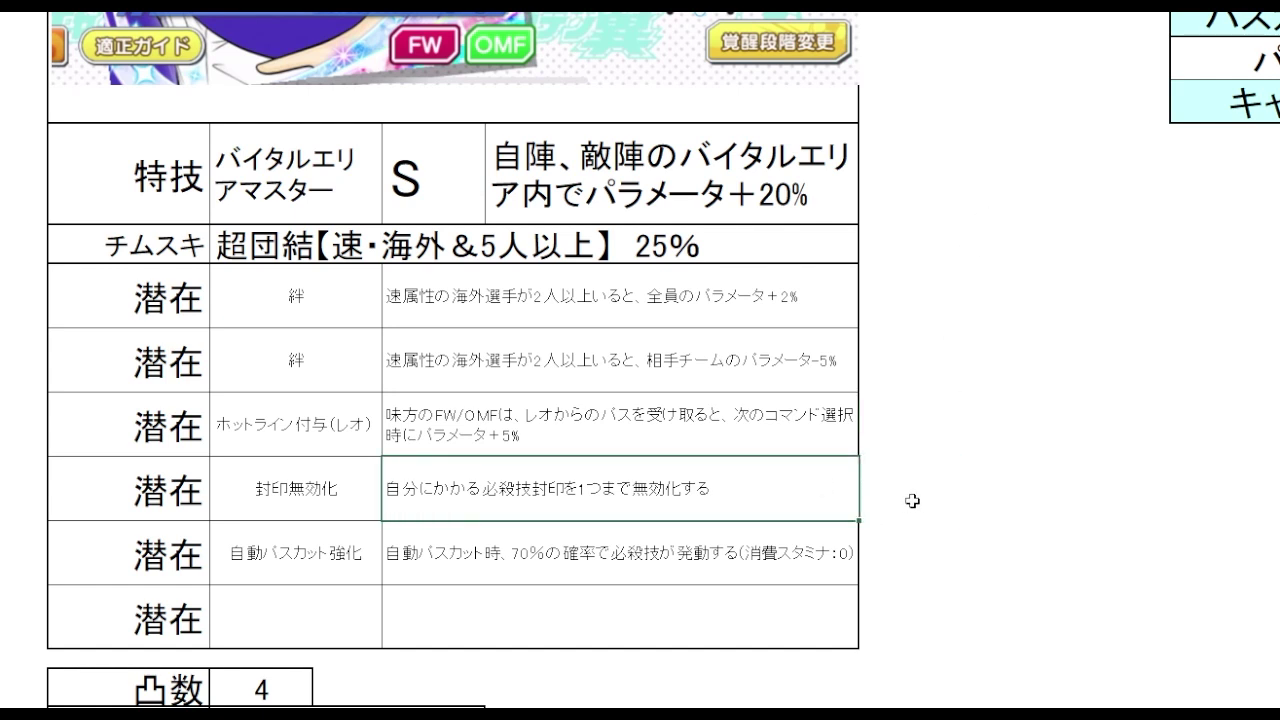
click(899, 562)
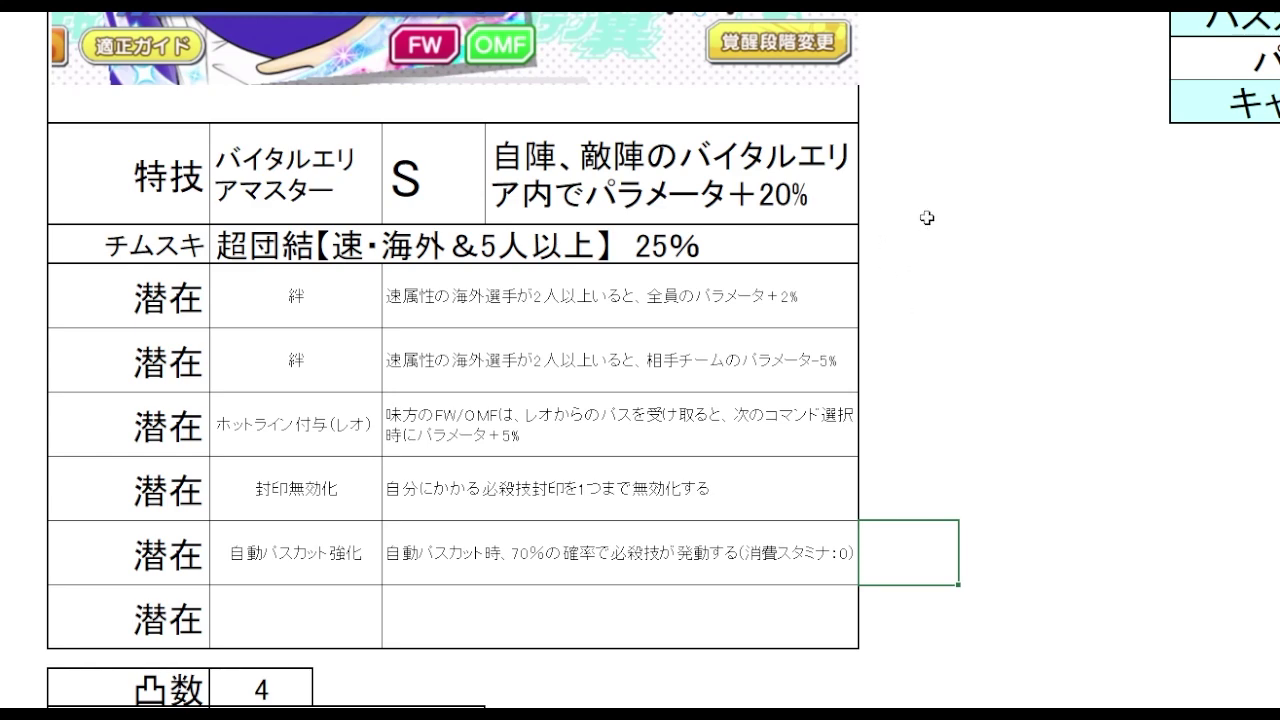
scroll(917, 238, down, 1)
drag(594, 298, 614, 414)
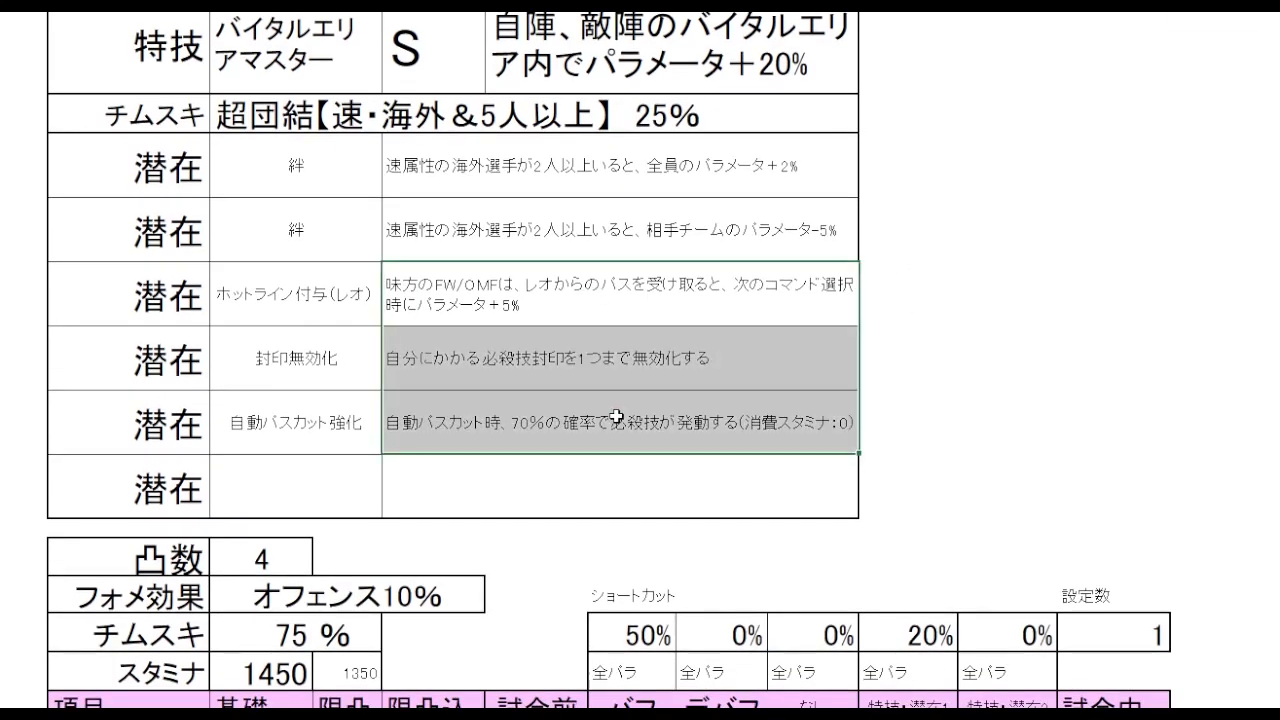
click(1007, 379)
Step: Examine レオ's parameter table from 基礎 to 試合中 below the 潜在 skills
scroll(990, 120, down, 1)
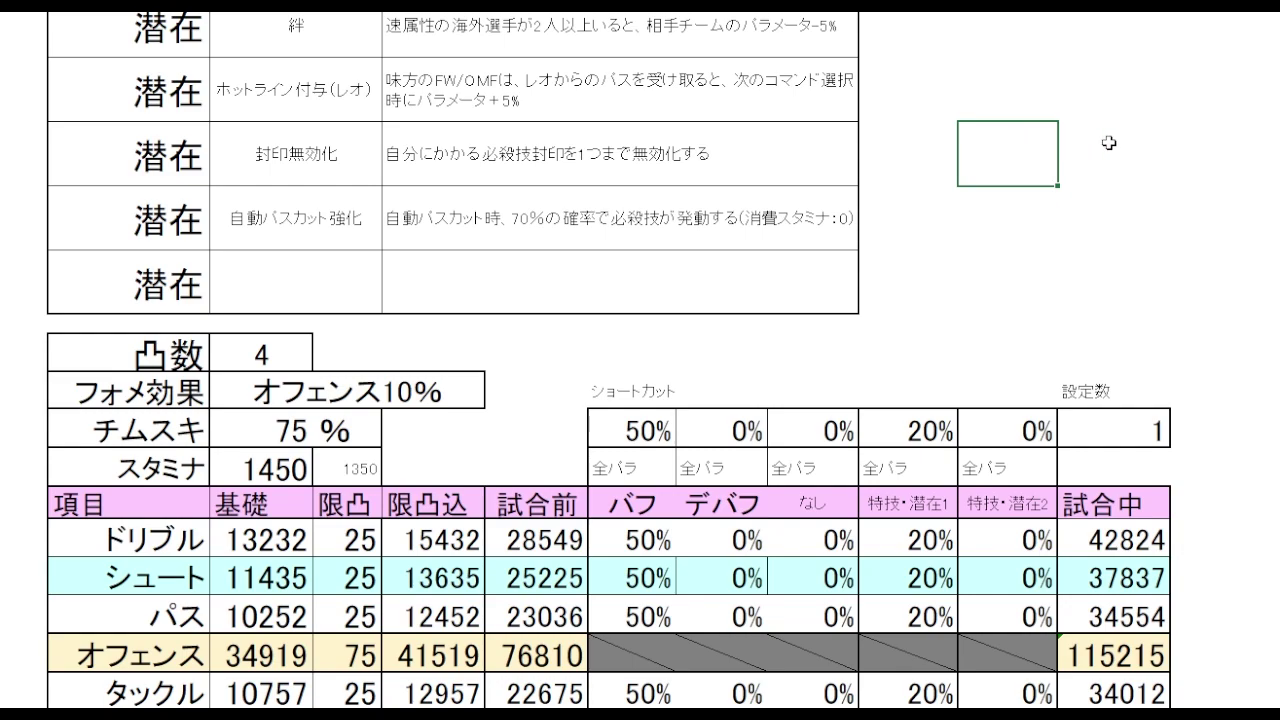
scroll(1110, 143, down, 1)
scroll(609, 360, down, 2)
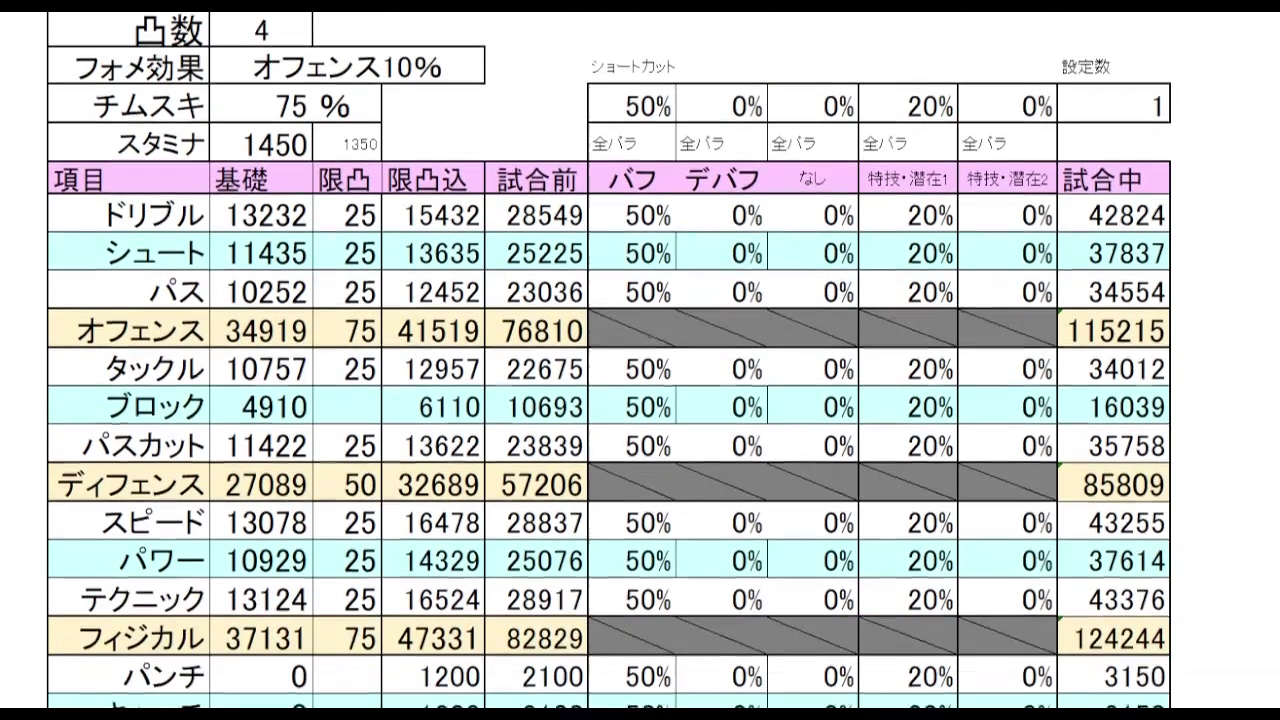
scroll(1240, 205, up, 5)
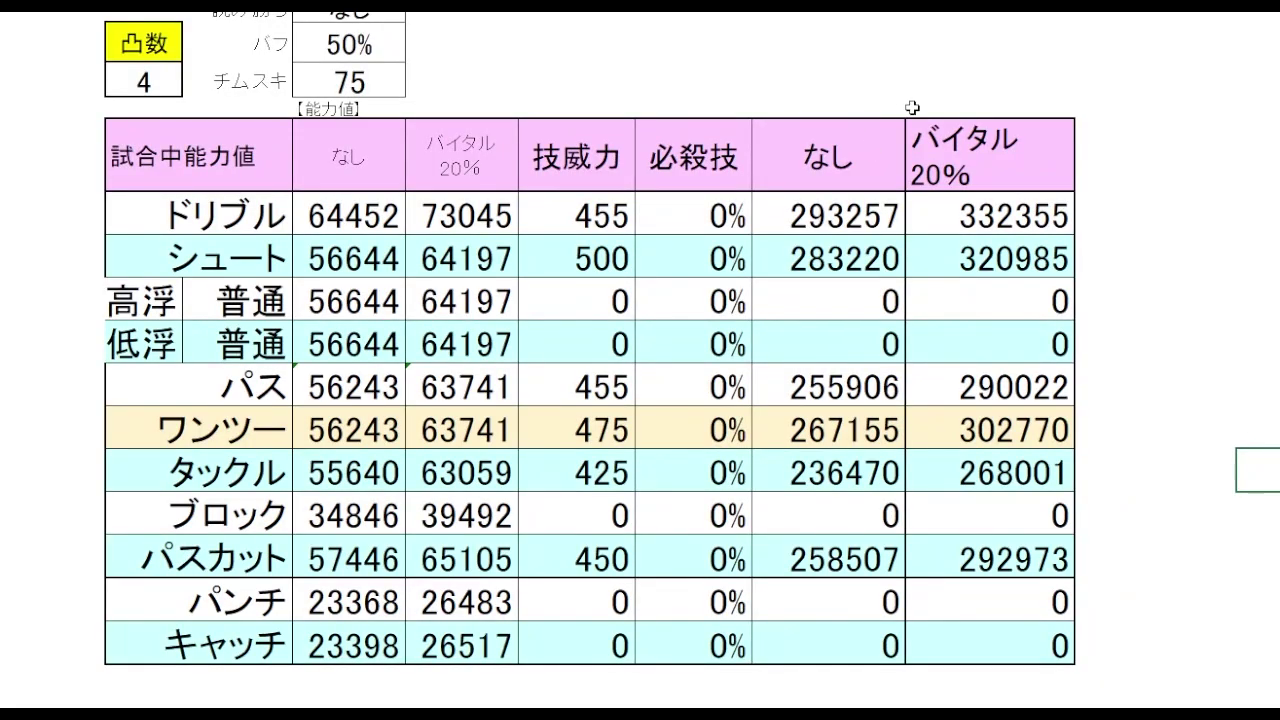
Step: Review the 技威力 and なし columns from ドリブル to パスカット in the 試合中能力値 table
click(1193, 70)
drag(612, 216, 592, 558)
click(1238, 358)
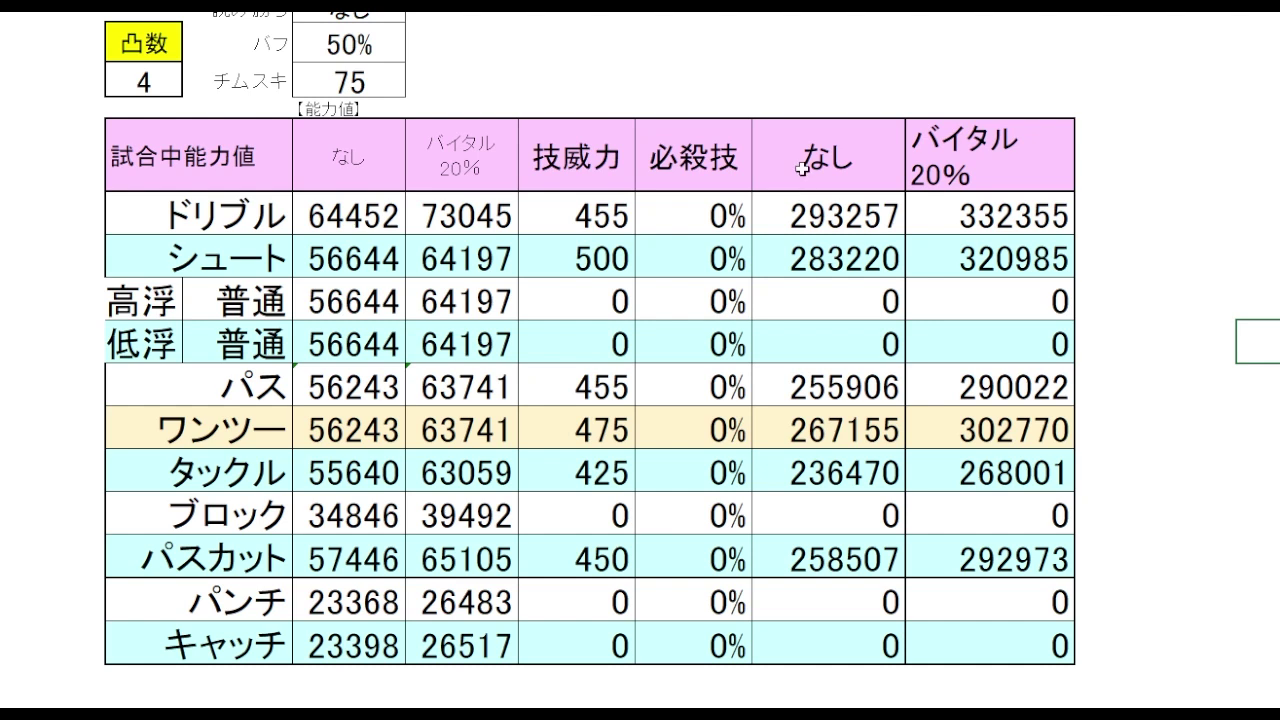
drag(803, 163, 822, 556)
click(1198, 371)
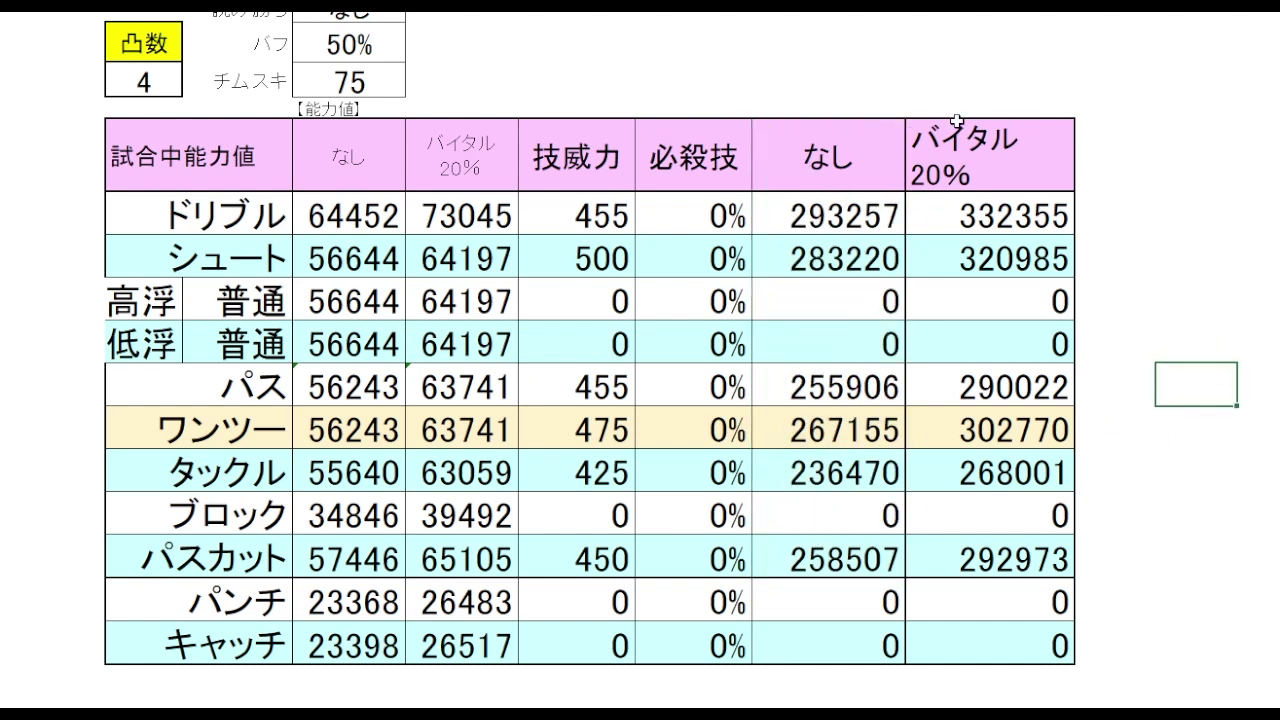
Step: Check the なし values for ドリブル, パス, ワンツー, タックル and パスカット one by one
click(850, 224)
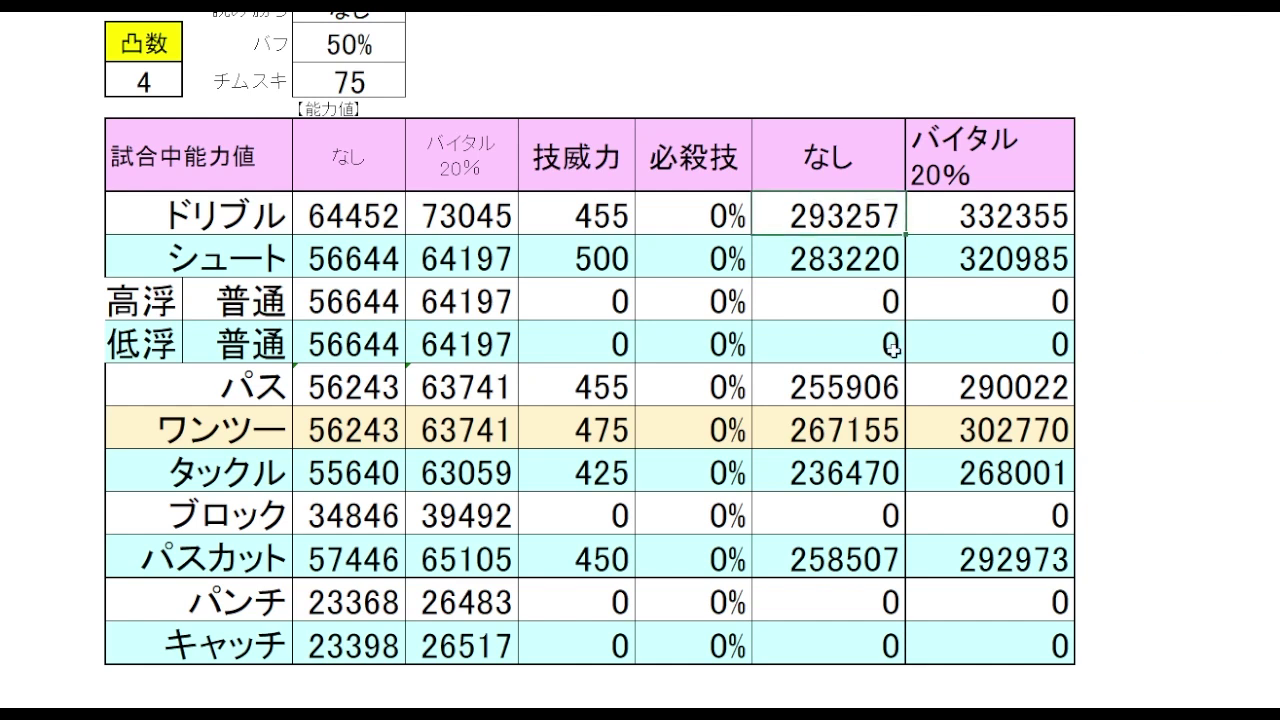
click(882, 388)
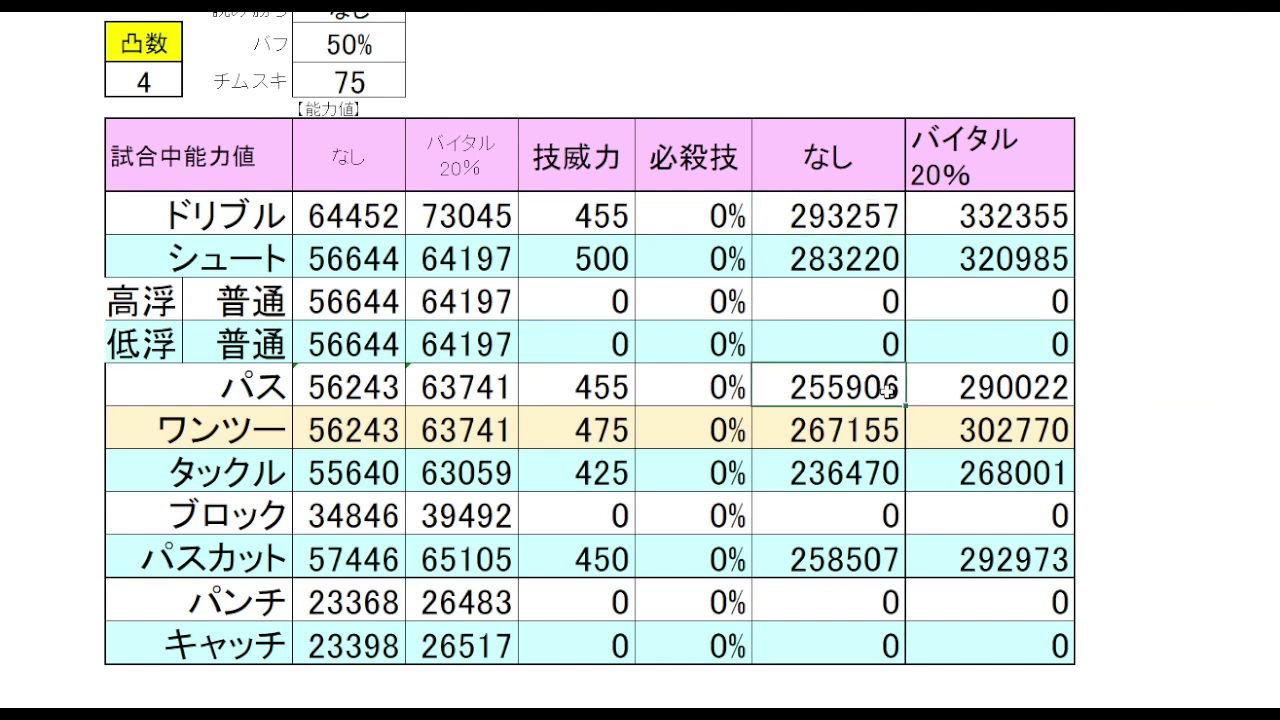
click(864, 438)
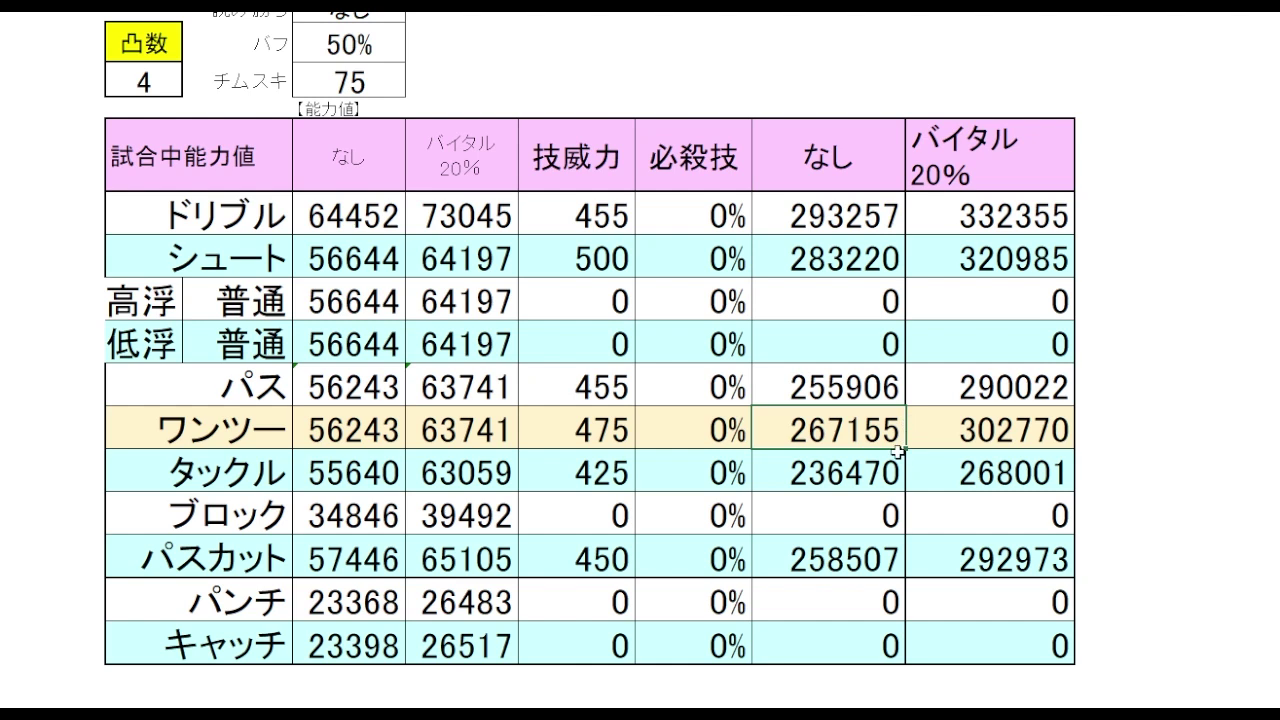
click(864, 475)
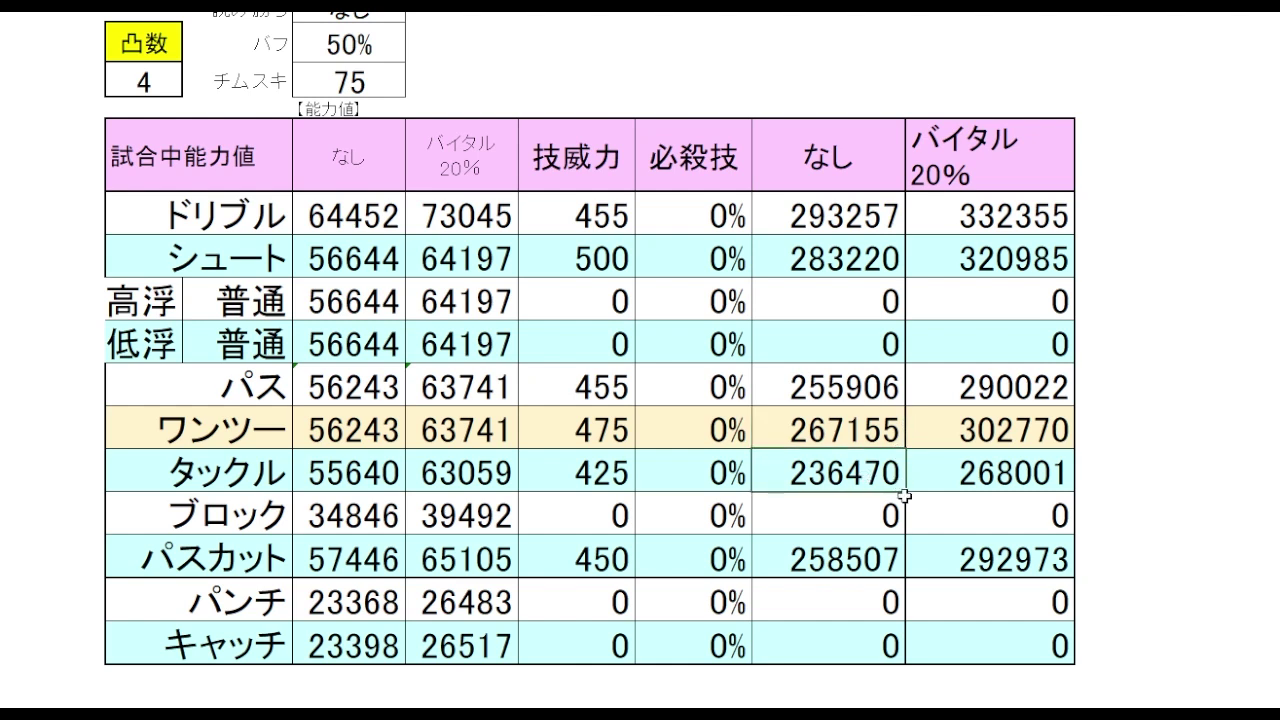
click(884, 558)
Step: Set 読み勝ち to あり above the 試合中能力値 table
click(350, 12)
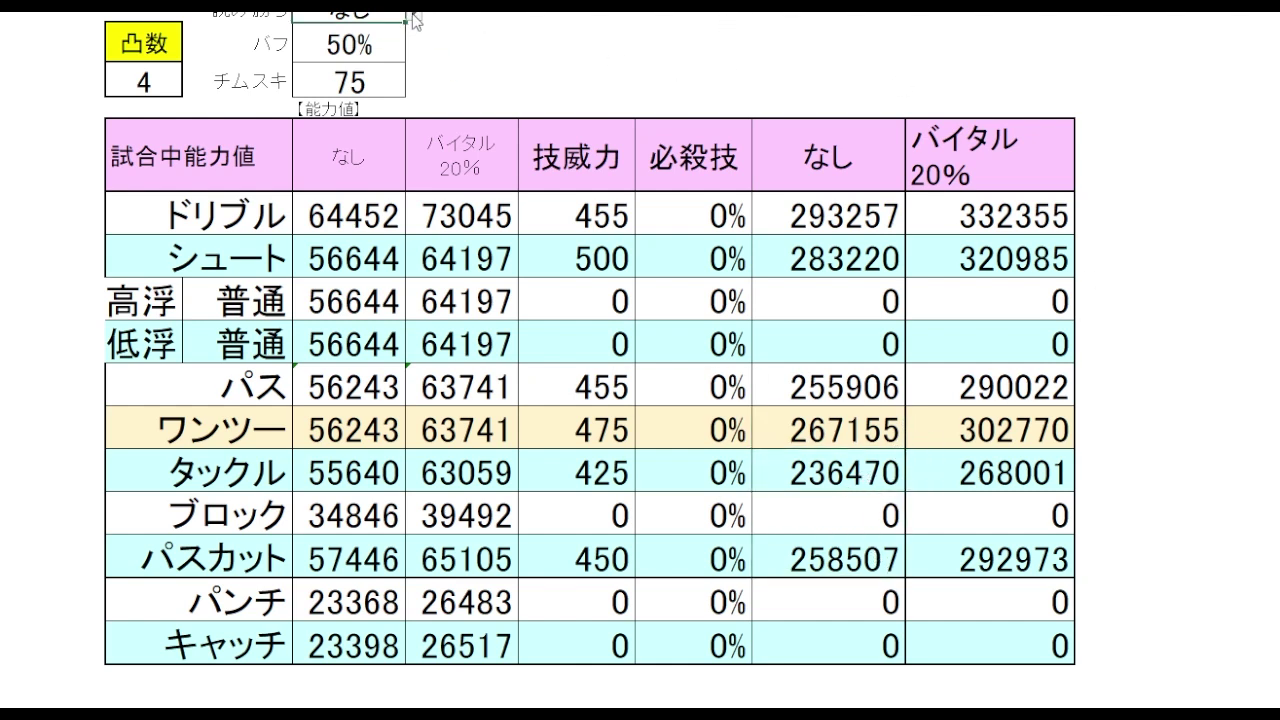
click(413, 12)
click(398, 38)
click(1174, 249)
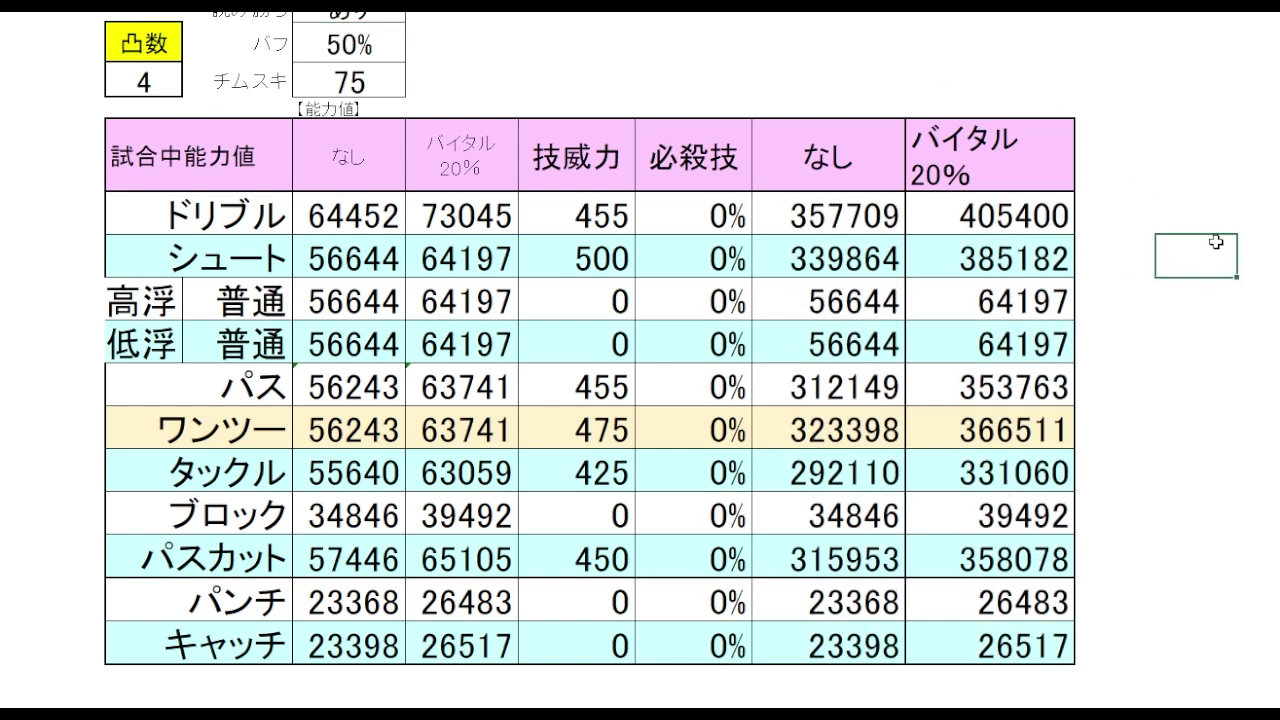
Step: Compare the なし values of ドリブル, パス and タックル with 読み勝ち applied
click(822, 208)
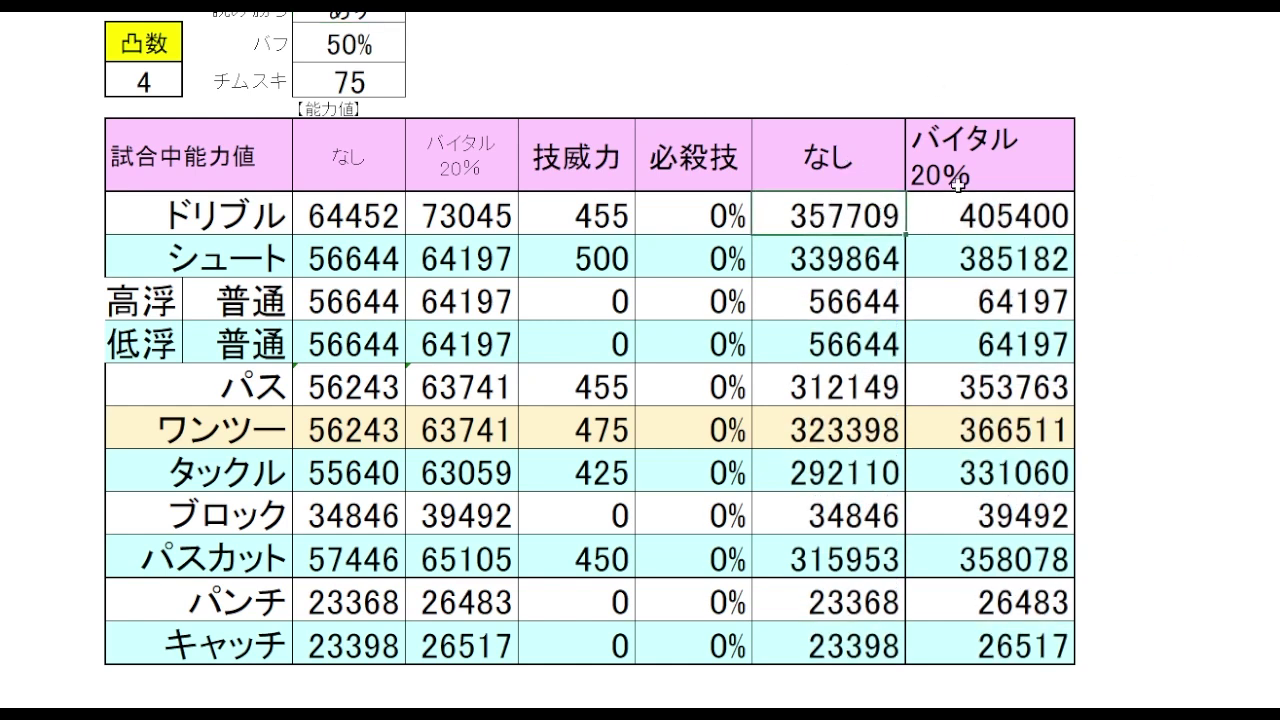
click(870, 378)
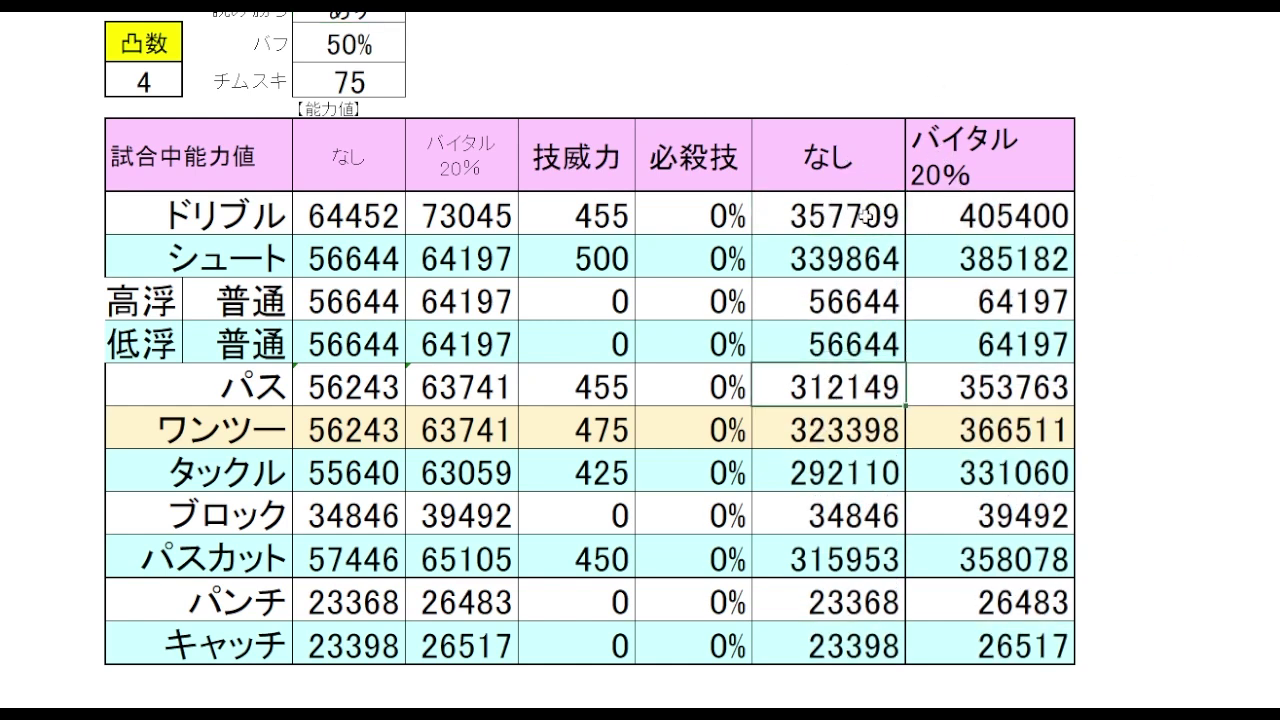
click(860, 210)
click(870, 374)
click(872, 477)
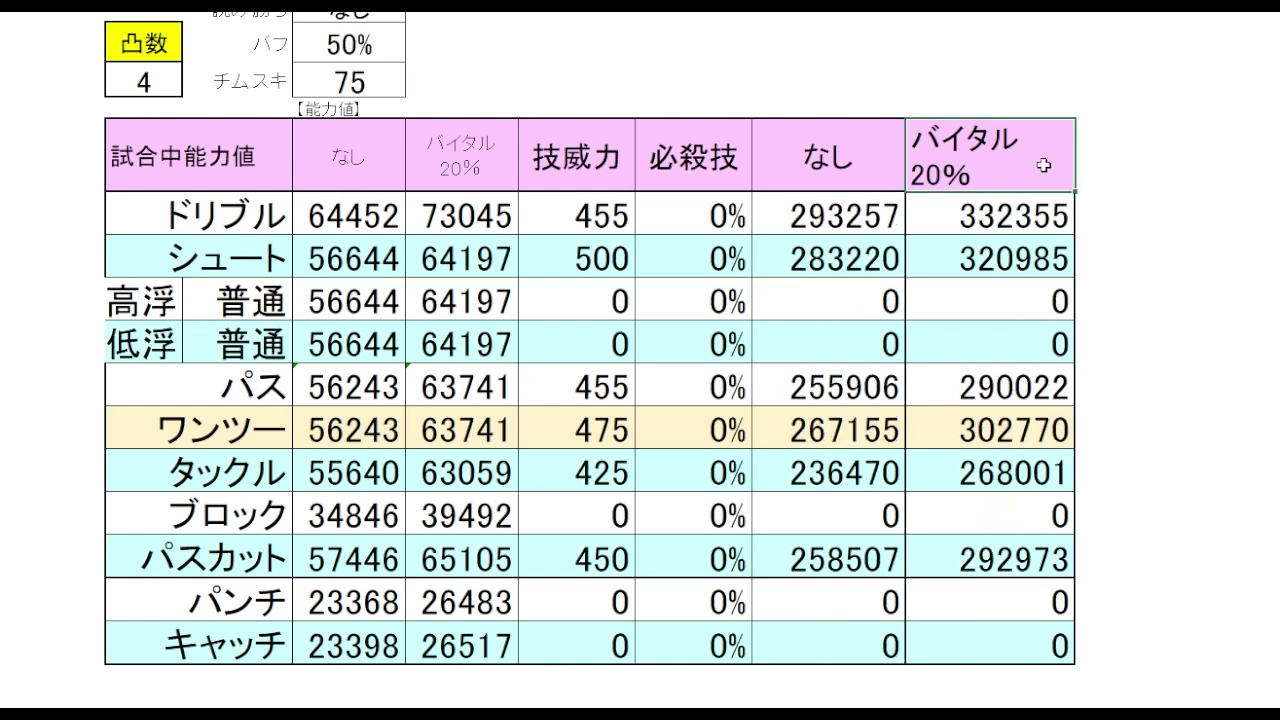
Step: Check the ドリブル value in the バイタル20% column with 読み勝ち set to なし
click(1038, 226)
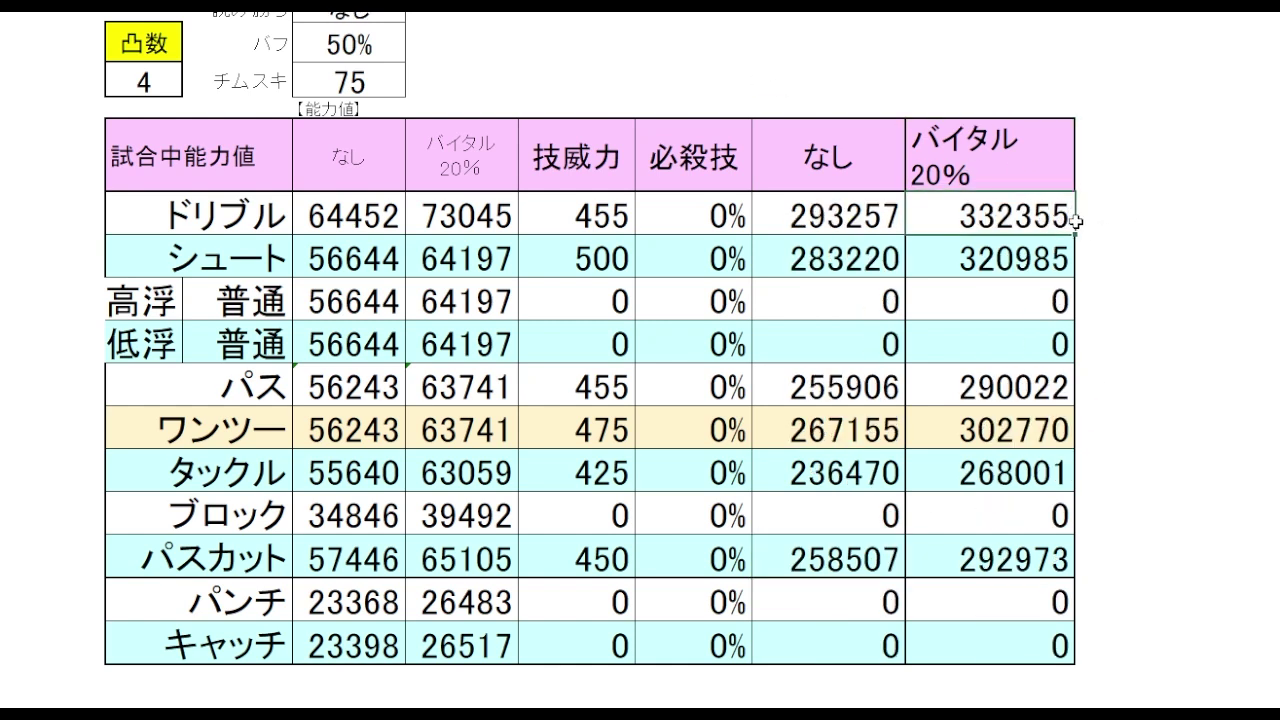